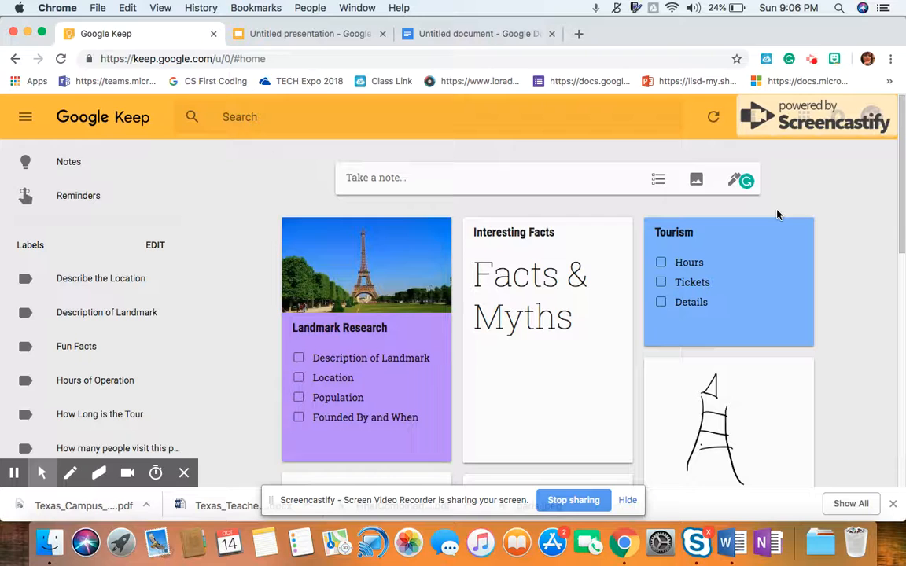
Start a new note and title it Introduction.
{"action": "left_click", "coordinate": [373, 178]}
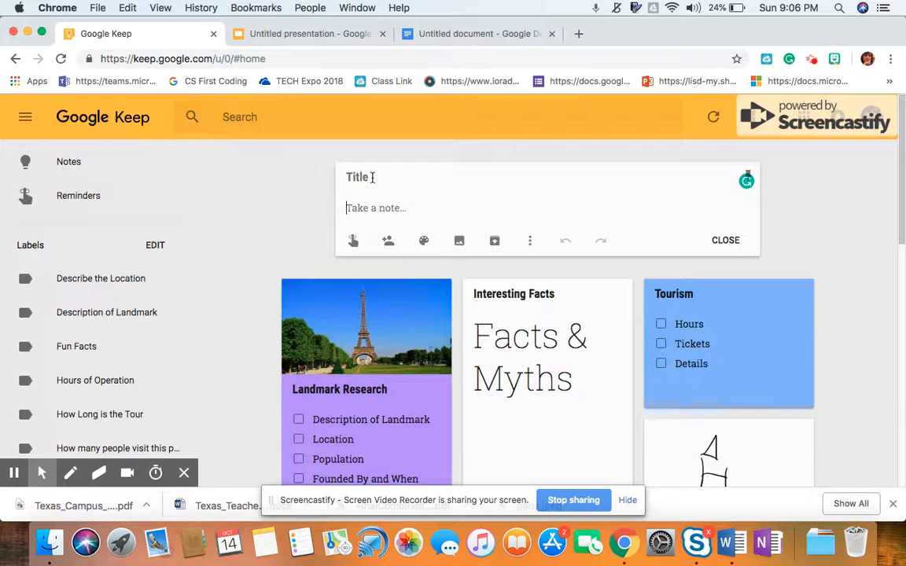
{"action": "type", "text": "Int"}
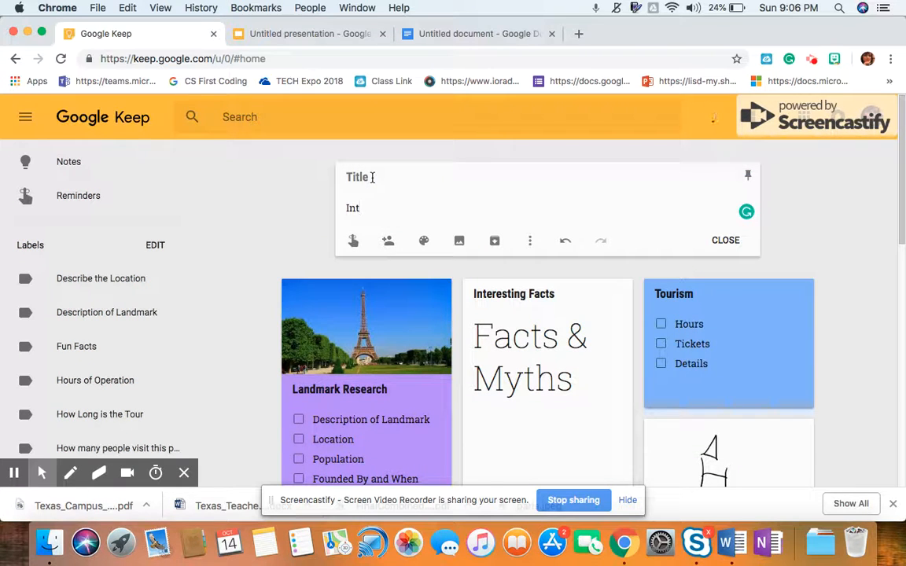
{"action": "left_click", "coordinate": [365, 177]}
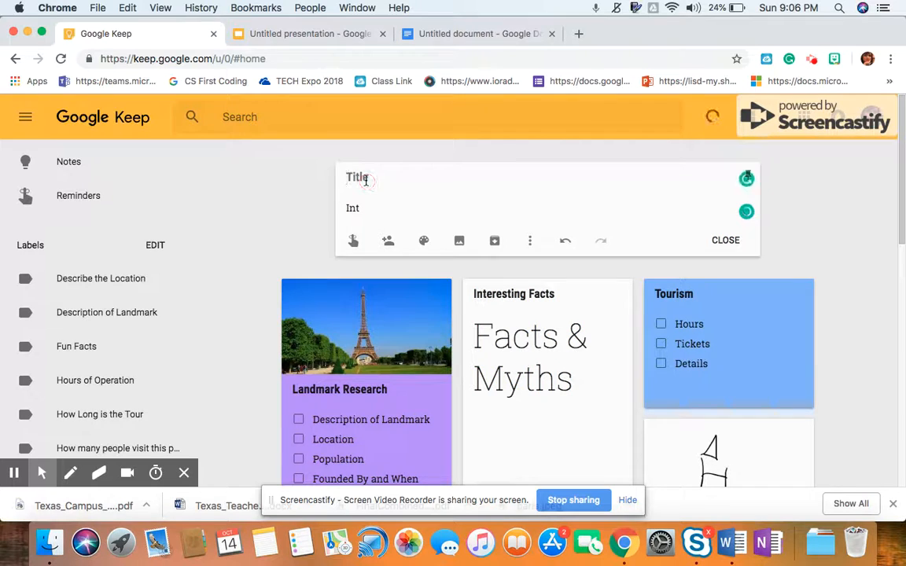
{"action": "type", "text": "Introductio"}
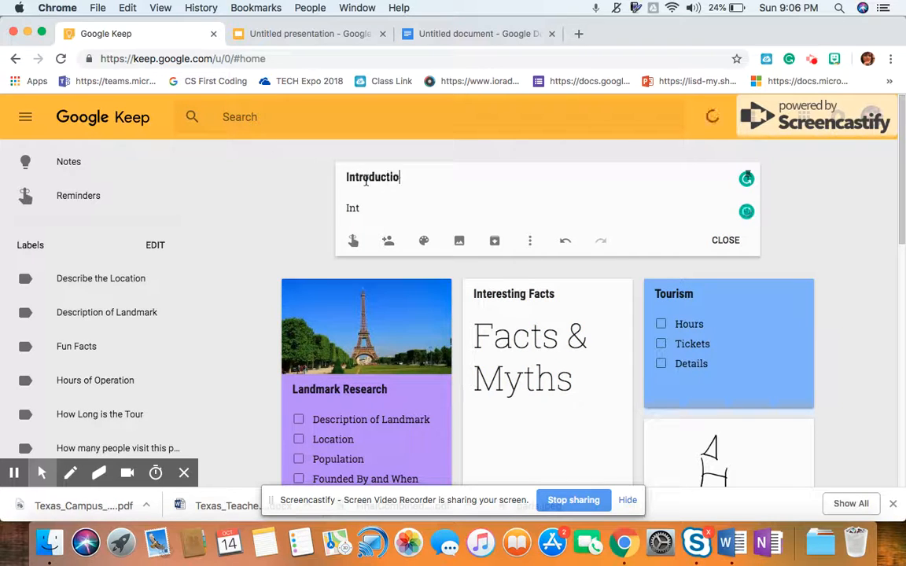
{"action": "type", "text": "n"}
Replace the note's body with the lines "List your thesis statement", "Summarize" and "Hook", and close the note.
{"action": "left_click", "coordinate": [372, 207]}
{"action": "key", "text": "BackSpace"}
{"action": "key", "text": "BackSpace"}
{"action": "key", "text": "BackSpace"}
{"action": "type", "text": "List your thesis state"}
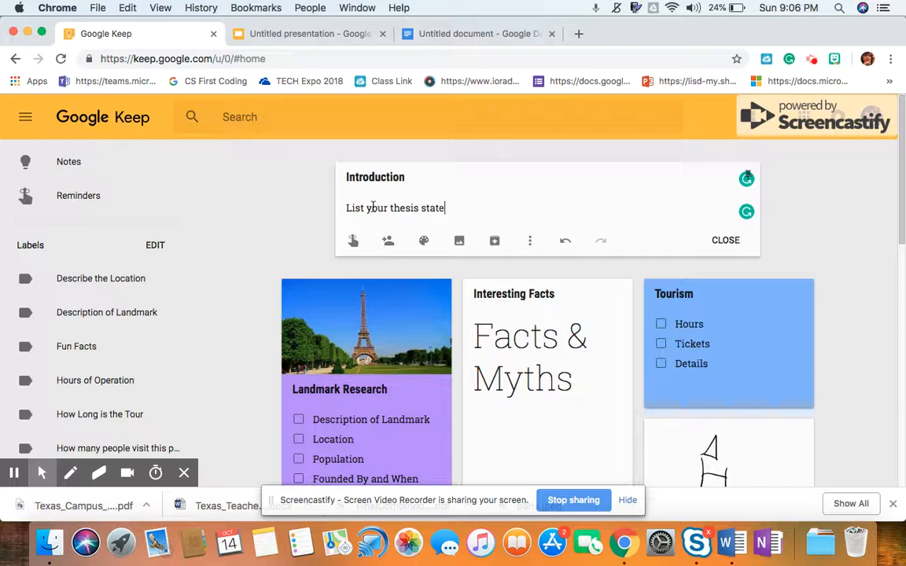
{"action": "type", "text": "ment"}
{"action": "key", "text": "Return"}
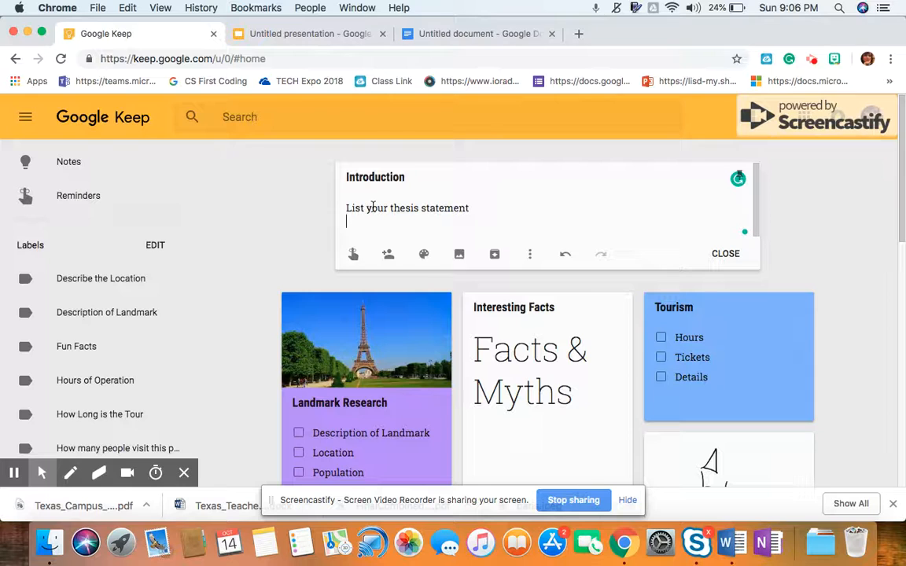
{"action": "type", "text": "Summarize"}
{"action": "key", "text": "Return"}
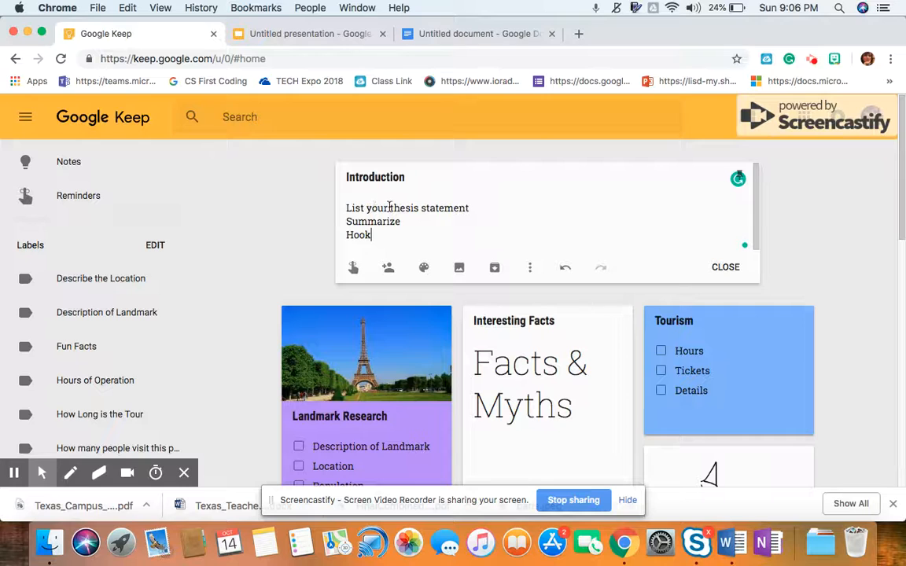
{"action": "left_click", "coordinate": [725, 268]}
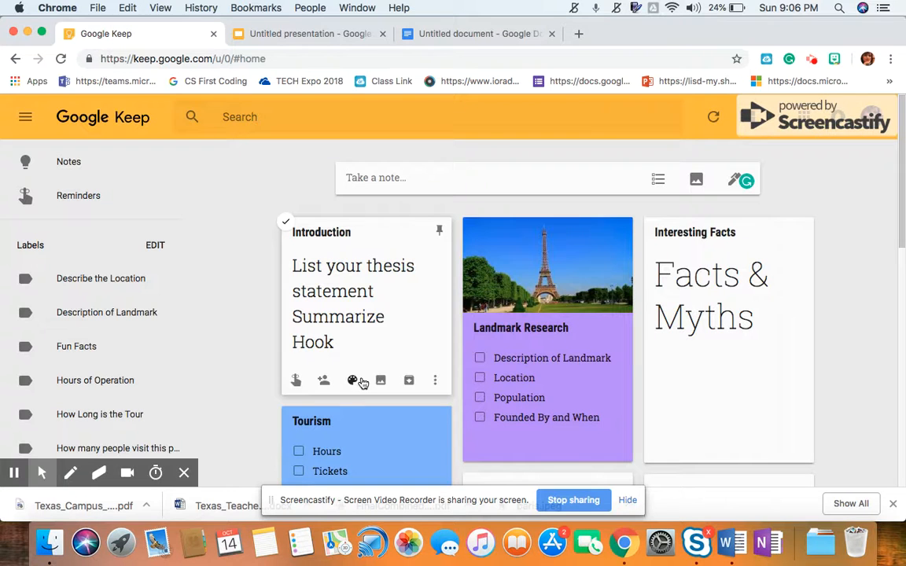
Set a reminder for tomorrow at 8:00 AM on the Introduction note and view its collaborator settings without sharing it.
{"action": "left_click", "coordinate": [296, 382]}
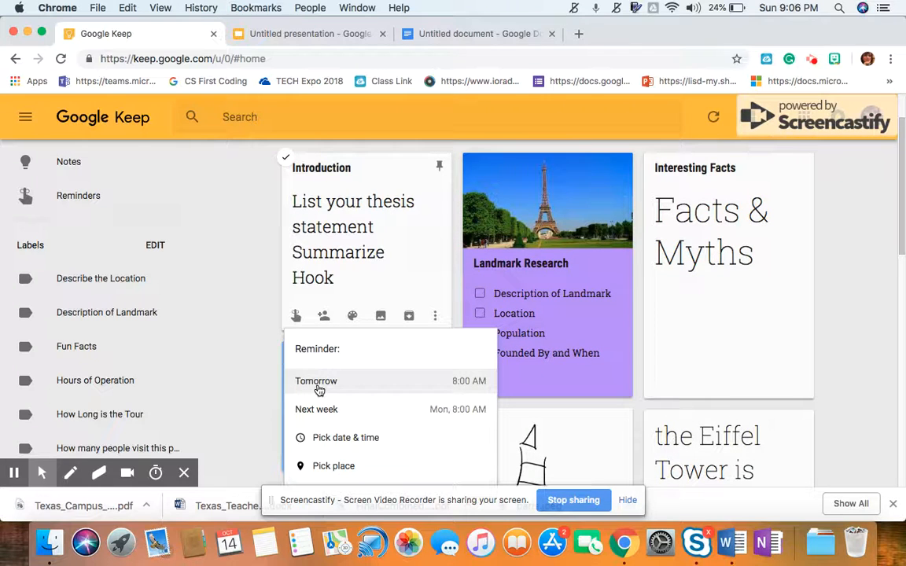
{"action": "left_click", "coordinate": [318, 382]}
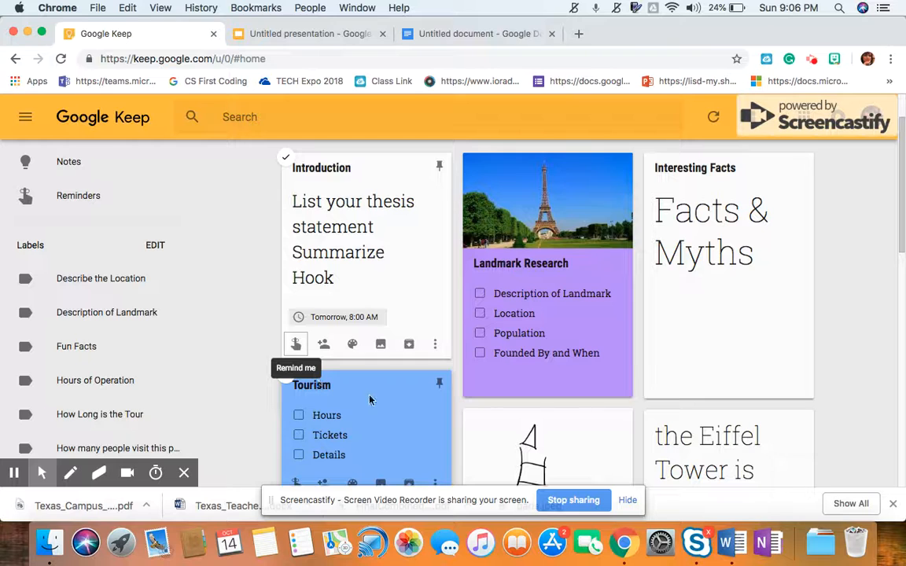
{"action": "left_click", "coordinate": [324, 344]}
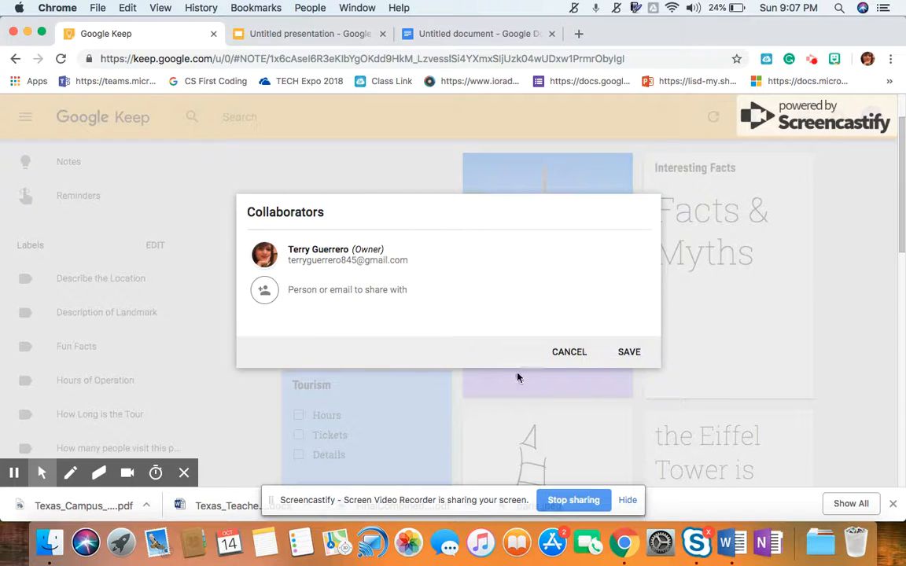
{"action": "left_click", "coordinate": [568, 353]}
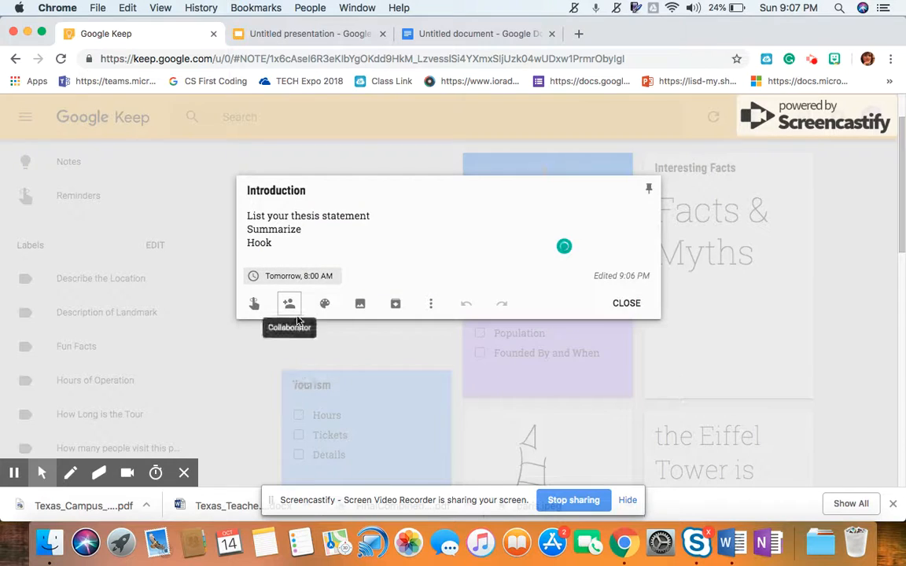
Colour the Introduction note yellow and add the image paris.jpeg from the Desktop to it.
{"action": "mouse_move", "coordinate": [324, 304]}
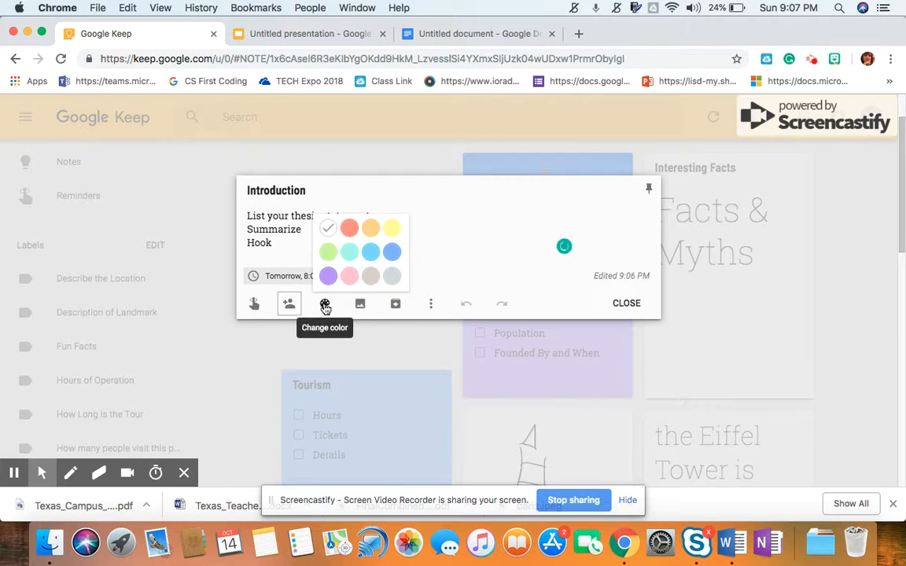
{"action": "left_click", "coordinate": [392, 229]}
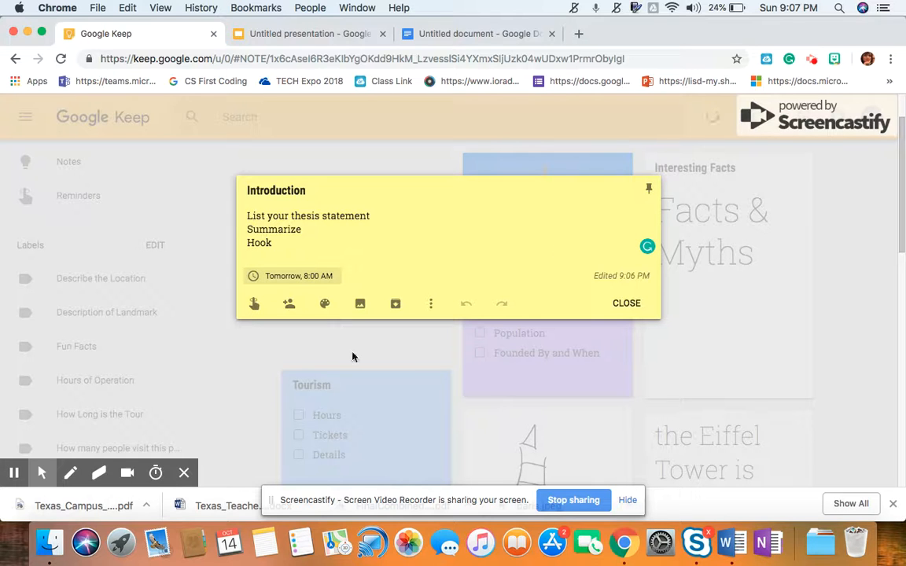
{"action": "left_click", "coordinate": [359, 311]}
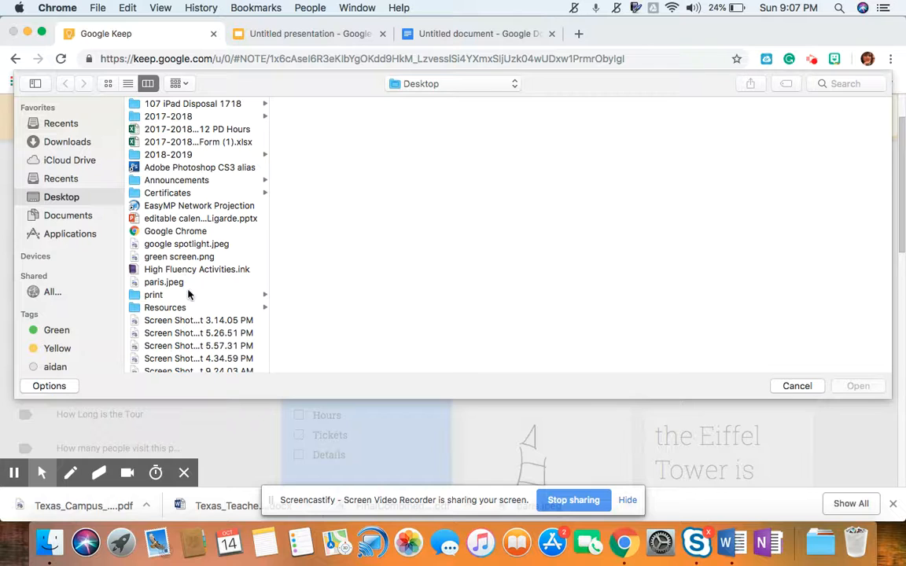
{"action": "left_click", "coordinate": [177, 283]}
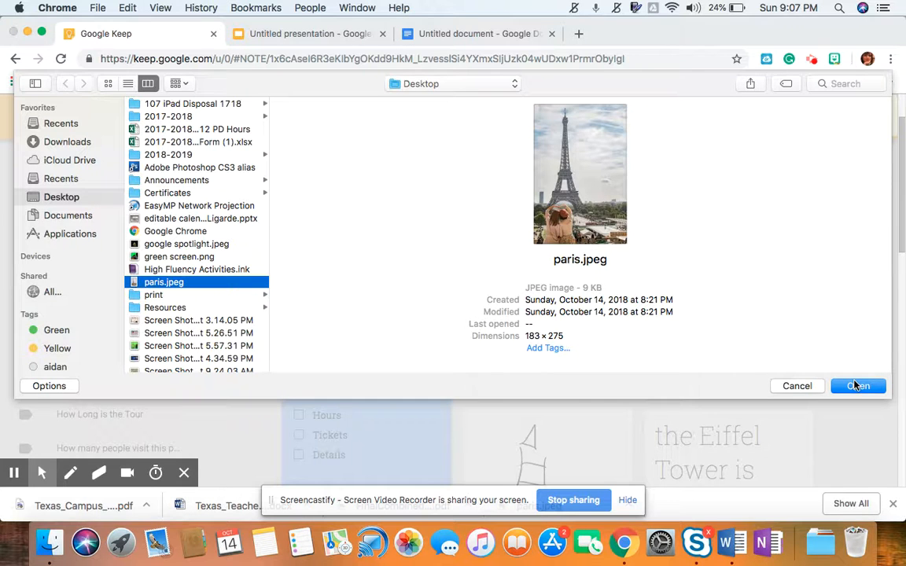
{"action": "left_click", "coordinate": [857, 385]}
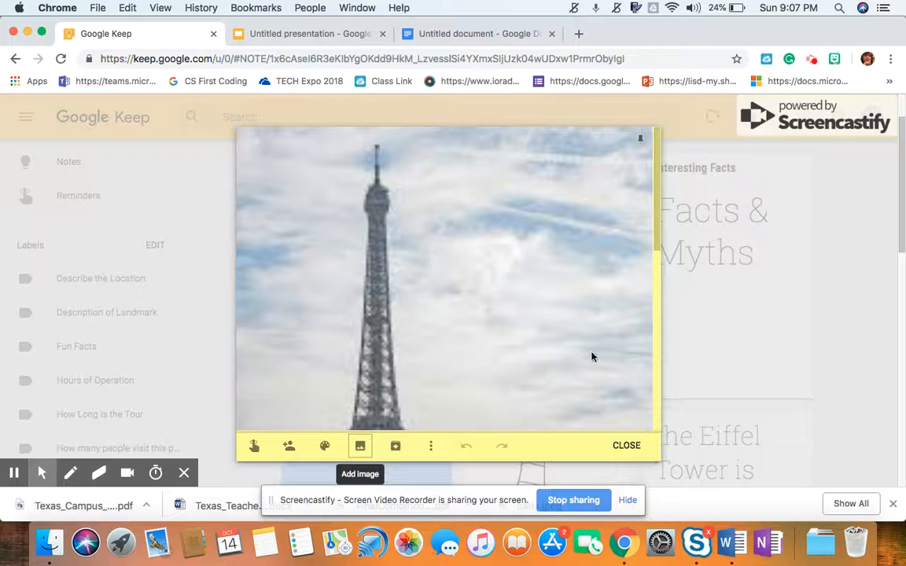
{"action": "left_click", "coordinate": [607, 392]}
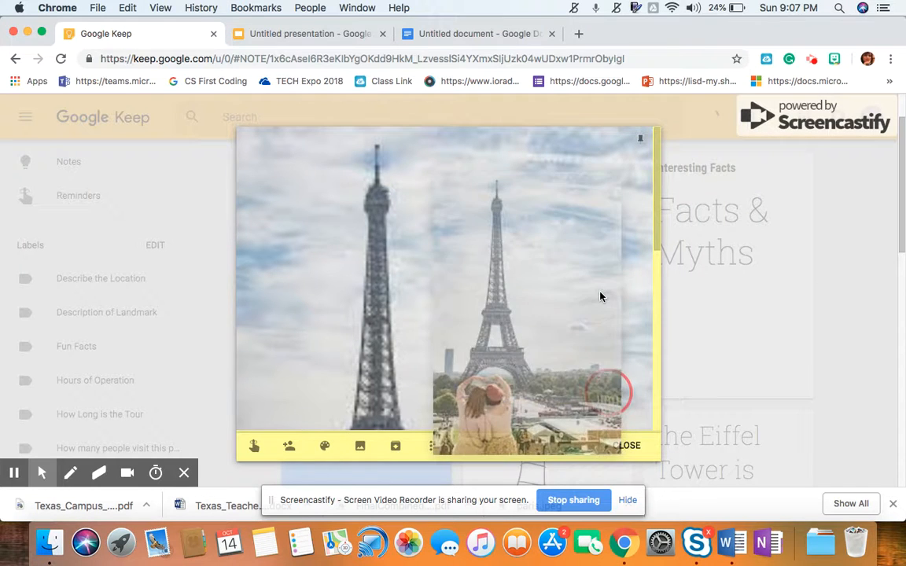
{"action": "left_click", "coordinate": [626, 445]}
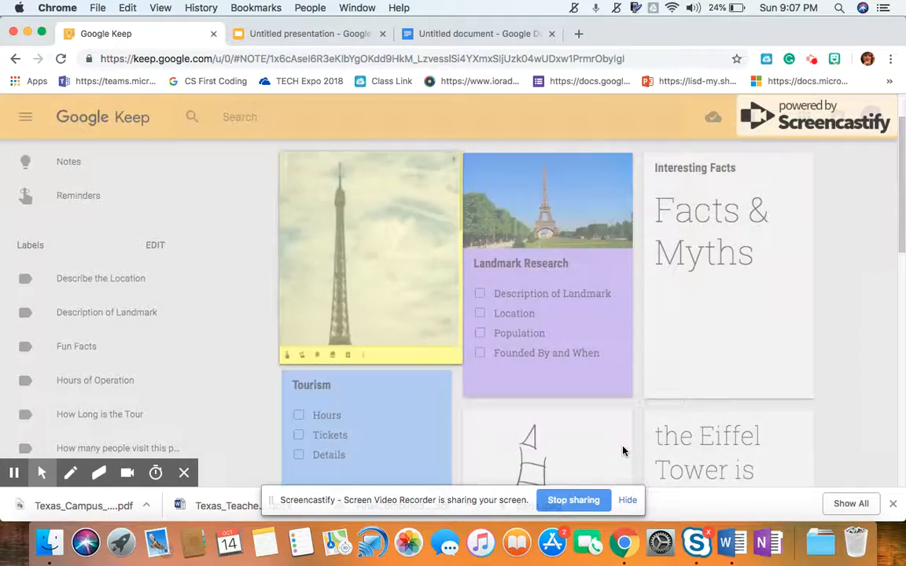
Turn the lines of the Introduction note into a list with checkboxes.
{"action": "scroll", "coordinate": [432, 449], "scroll_direction": "down", "scroll_amount": 1}
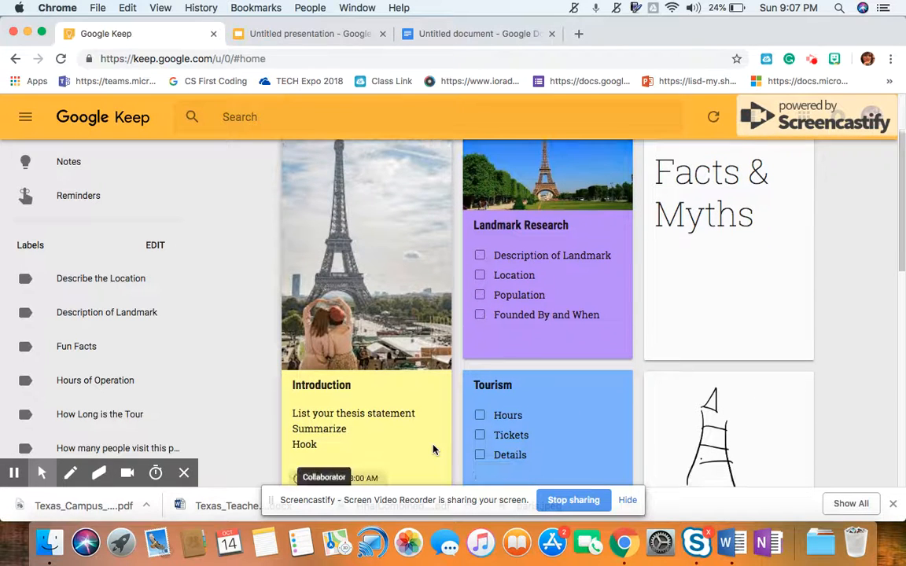
{"action": "scroll", "coordinate": [381, 318], "scroll_direction": "down", "scroll_amount": 3}
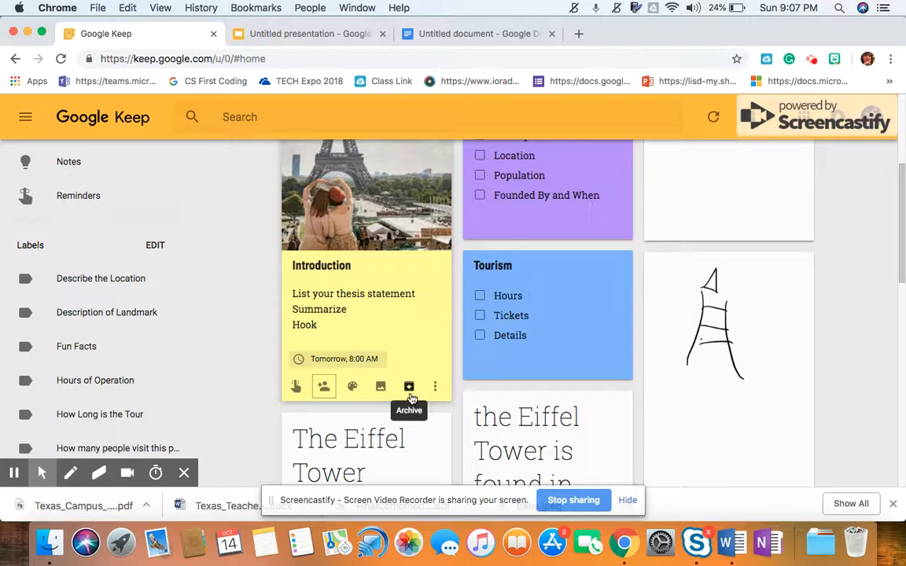
{"action": "left_click", "coordinate": [435, 390]}
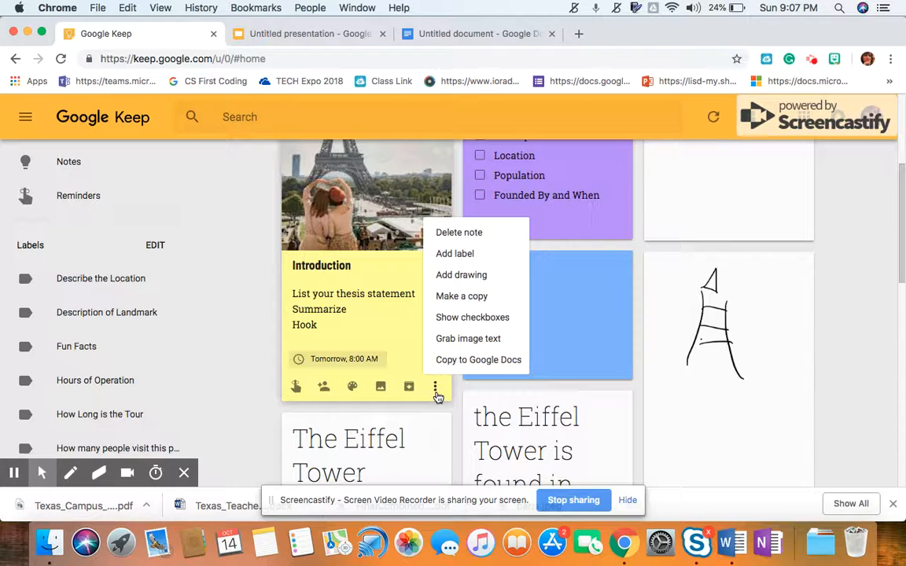
{"action": "left_click", "coordinate": [470, 318]}
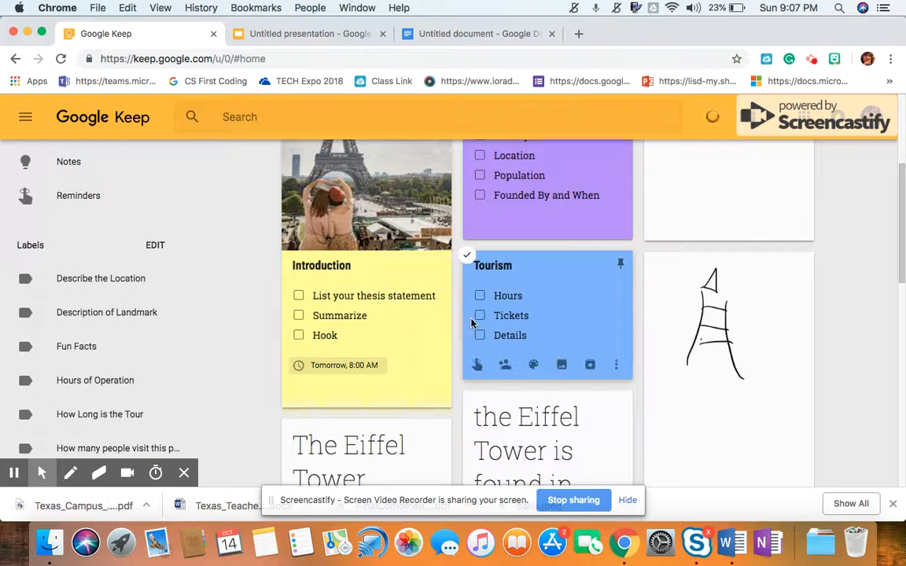
Check off List your thesis statement, Summarize and Hook in the Introduction note.
{"action": "left_click", "coordinate": [299, 296]}
{"action": "left_click", "coordinate": [299, 315]}
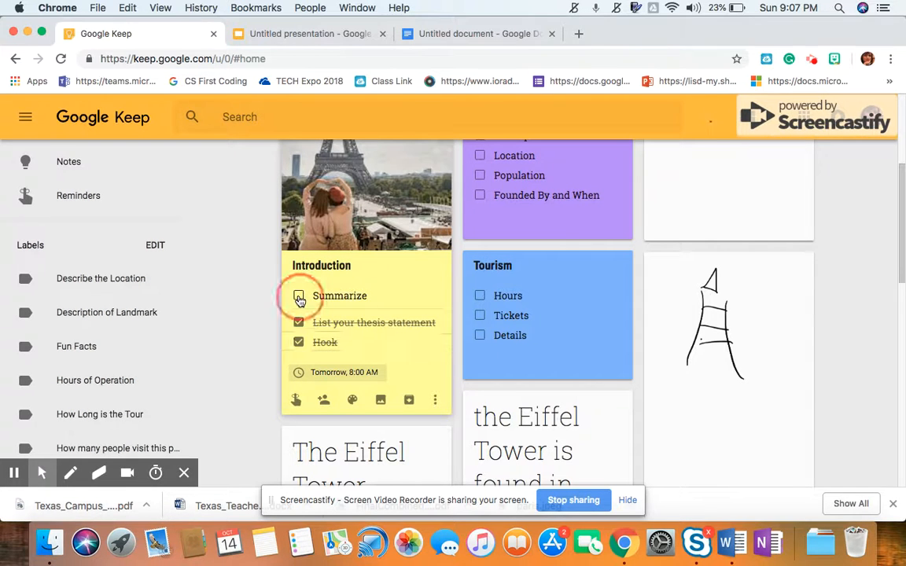
{"action": "left_click", "coordinate": [298, 295]}
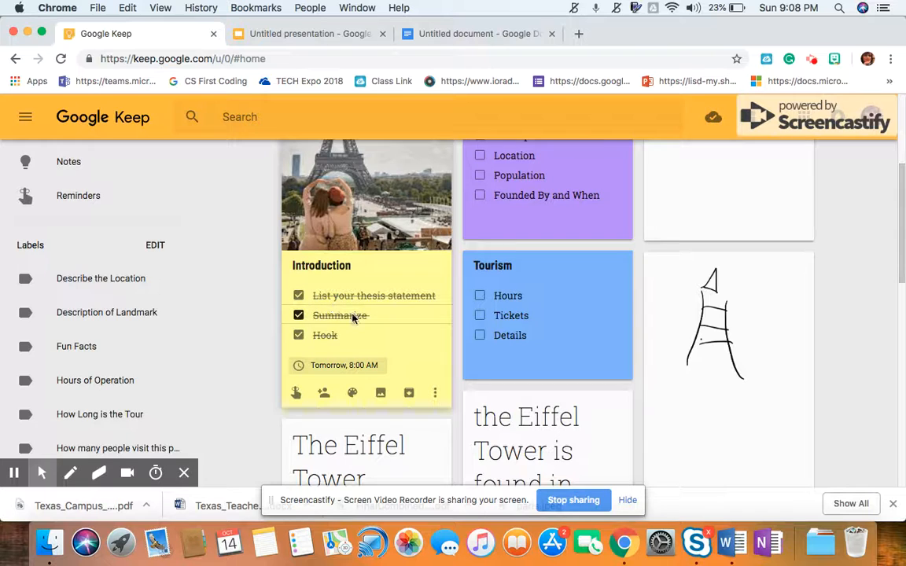
Hide the checkboxes of the Introduction note and show them again as an unchecked list.
{"action": "left_click", "coordinate": [435, 394]}
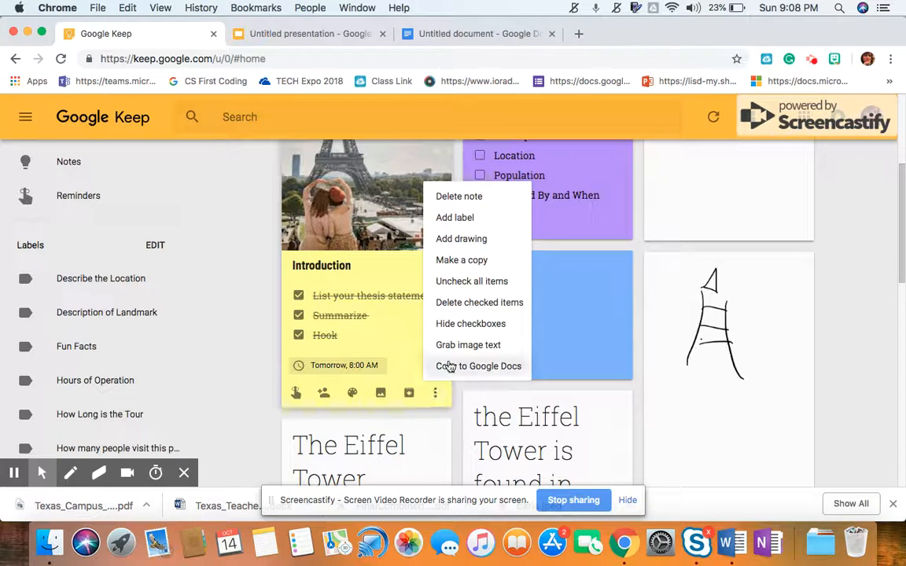
{"action": "left_click", "coordinate": [476, 303]}
{"action": "left_click", "coordinate": [558, 296]}
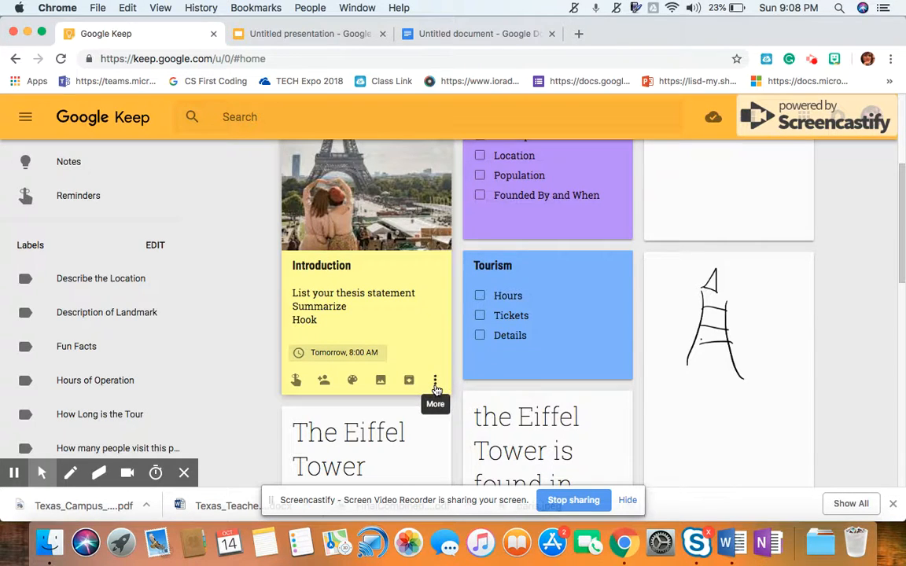
{"action": "left_click", "coordinate": [435, 386]}
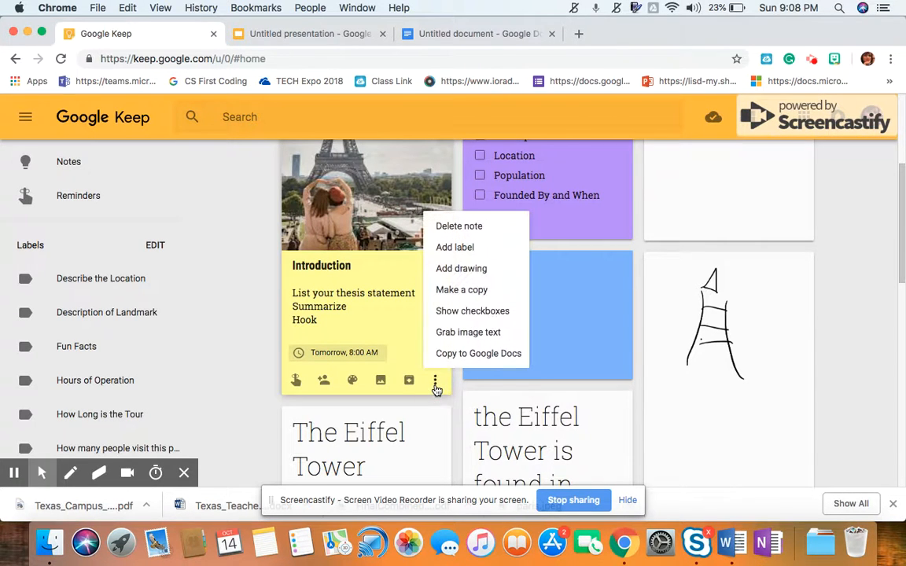
{"action": "left_click", "coordinate": [473, 312]}
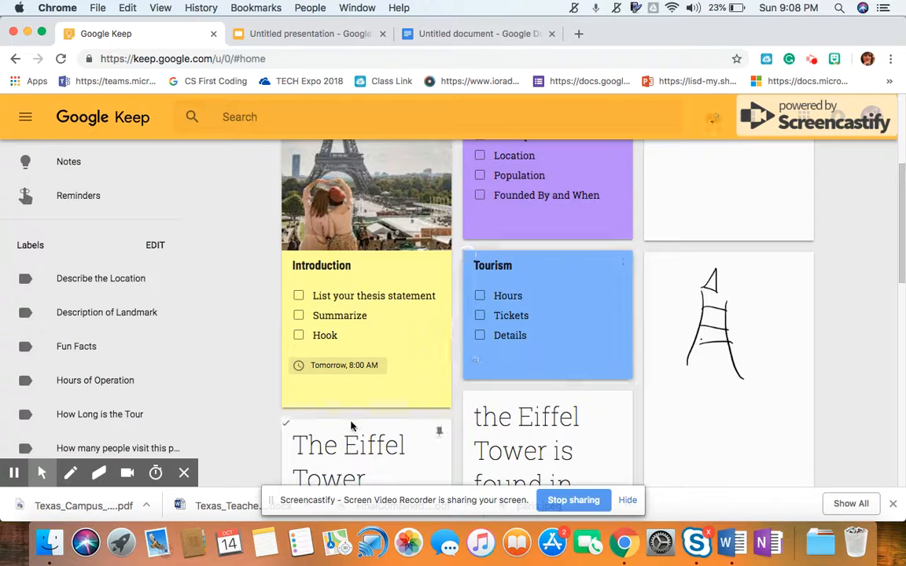
Open the note with the hand-drawn tower and add a second, blank drawing to it.
{"action": "mouse_move", "coordinate": [475, 380]}
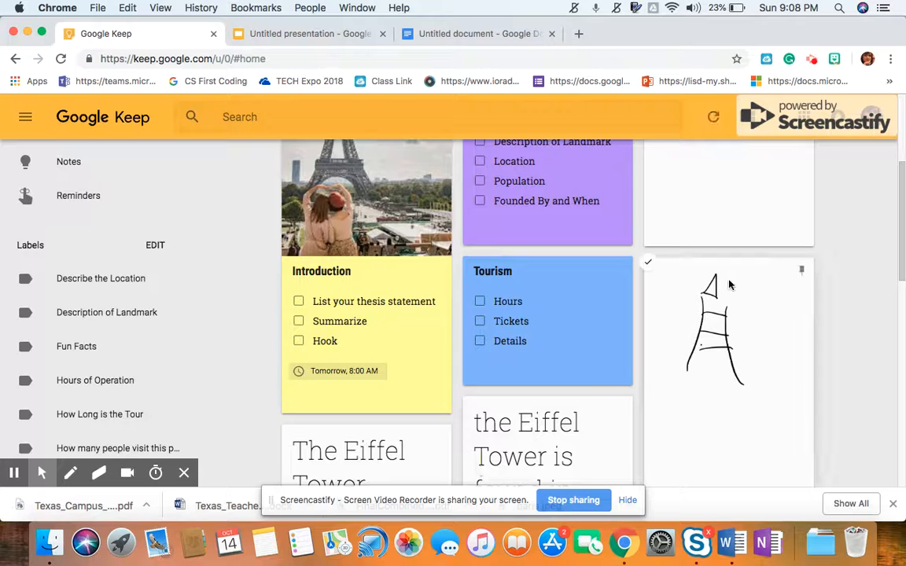
{"action": "left_click", "coordinate": [734, 362]}
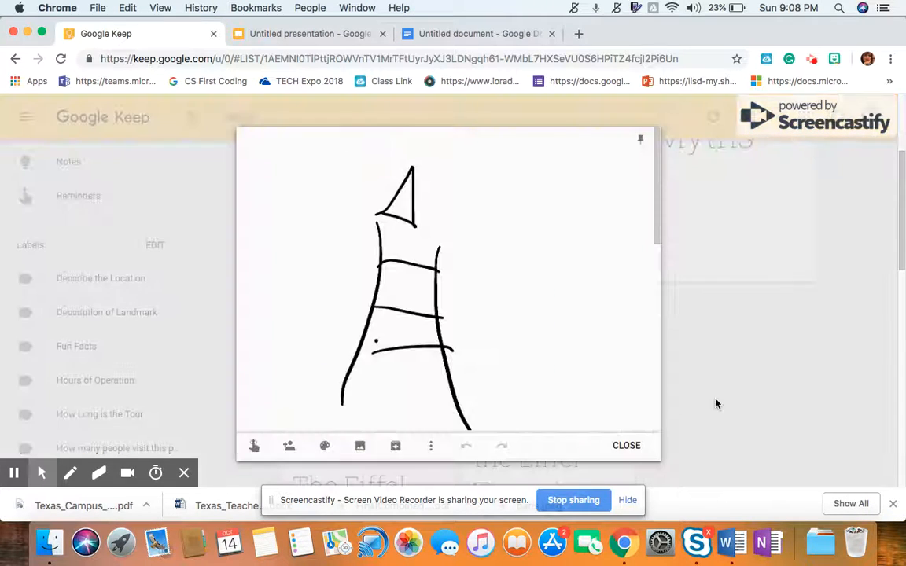
{"action": "left_click", "coordinate": [430, 445]}
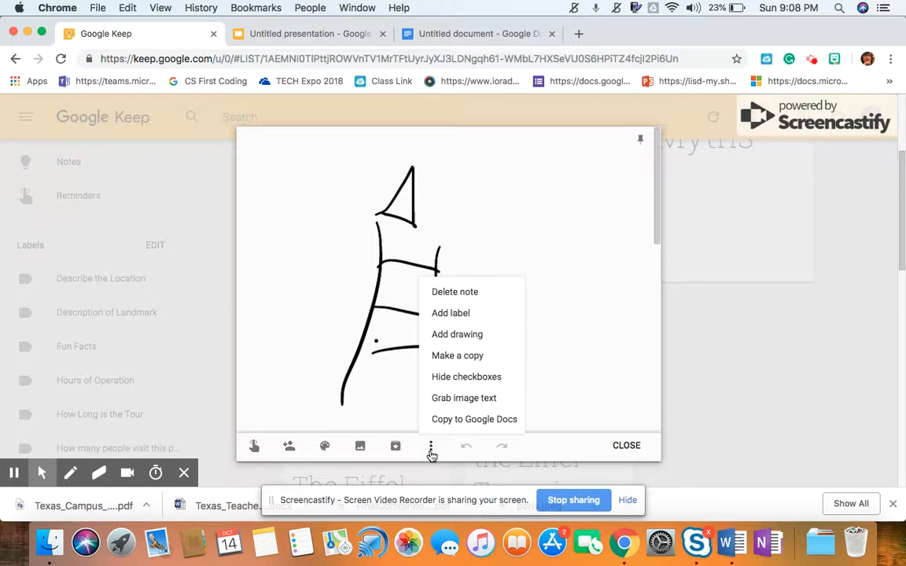
{"action": "left_click", "coordinate": [467, 343]}
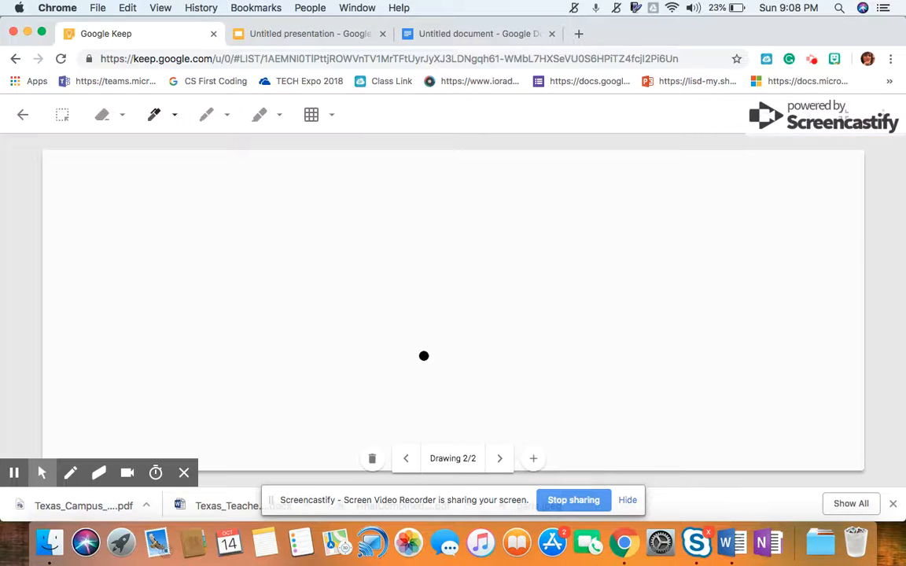
Sketch an Eiffel Tower outline in black pen on the blank drawing, with crossbars and the start of an inner leg.
{"action": "left_click_drag", "start_coordinate": [394, 228], "coordinate": [344, 367]}
{"action": "mouse_move", "coordinate": [417, 219]}
{"action": "left_mouse_down"}
{"action": "mouse_move", "coordinate": [461, 364]}
{"action": "mouse_move", "coordinate": [484, 366]}
{"action": "left_mouse_up"}
{"action": "left_click_drag", "start_coordinate": [398, 246], "coordinate": [425, 247]}
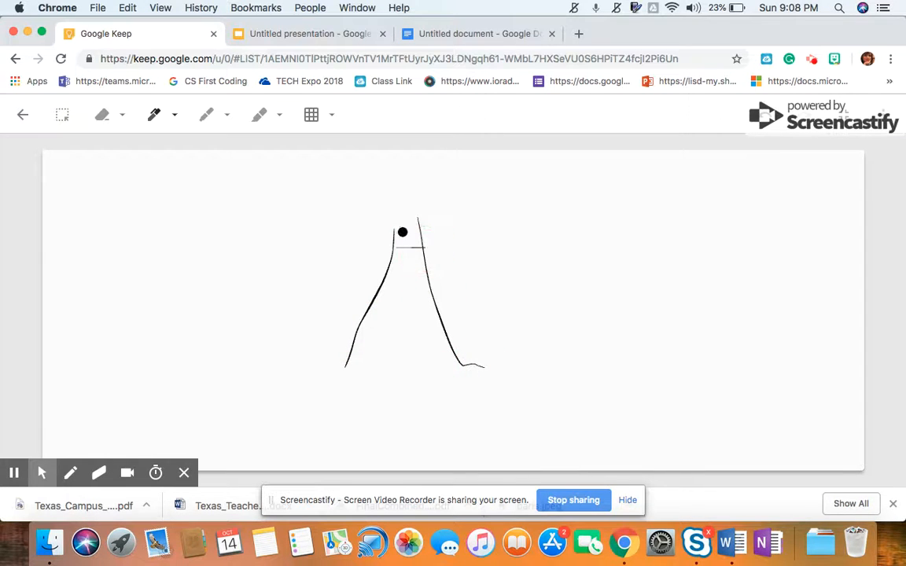
{"action": "left_click_drag", "start_coordinate": [397, 212], "coordinate": [416, 222]}
{"action": "left_click_drag", "start_coordinate": [384, 285], "coordinate": [431, 285]}
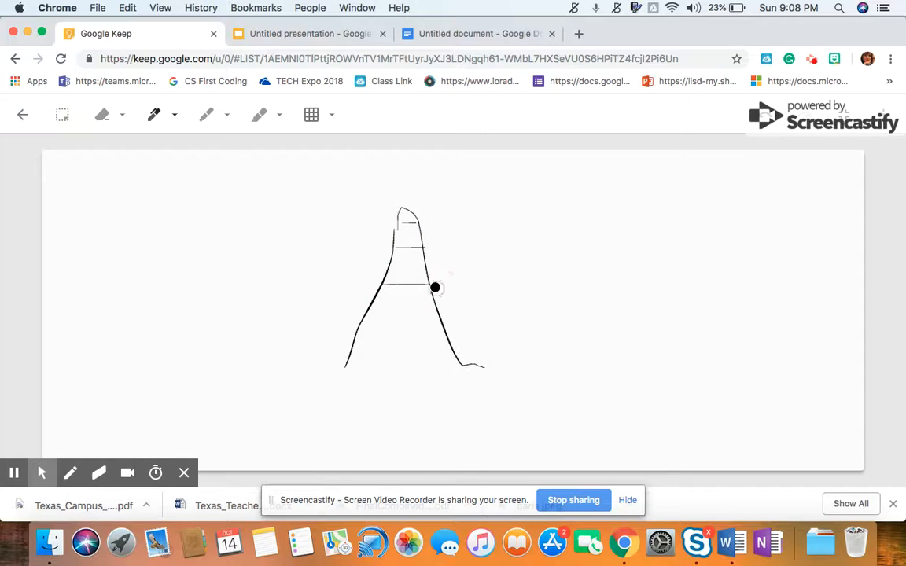
{"action": "mouse_move", "coordinate": [377, 298]}
{"action": "left_mouse_down"}
{"action": "mouse_move", "coordinate": [445, 300]}
{"action": "mouse_move", "coordinate": [369, 361]}
{"action": "left_mouse_up"}
Handwrite "by" and the artist's first name in pink pen beside the tower, and return to the notes overview.
{"action": "left_click", "coordinate": [154, 116]}
{"action": "left_click", "coordinate": [215, 151]}
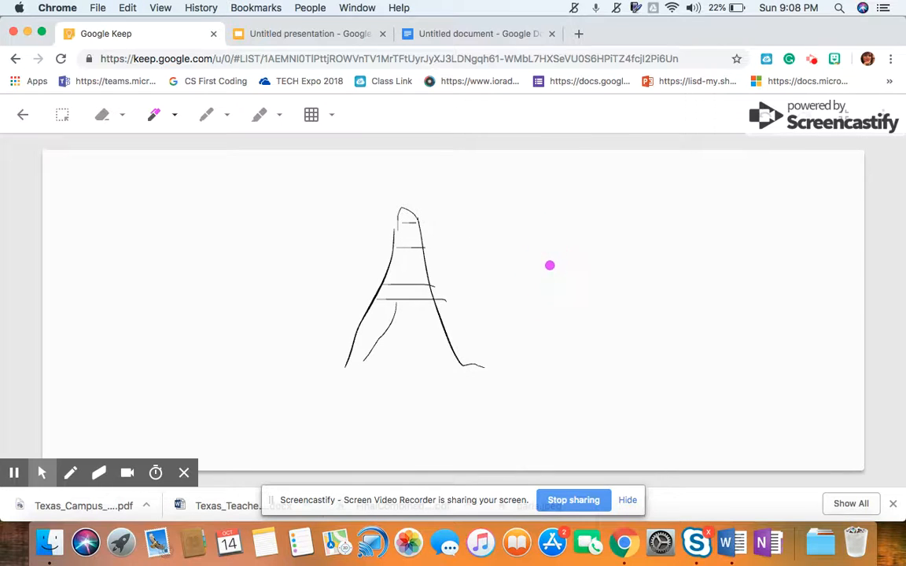
{"action": "mouse_move", "coordinate": [540, 239]}
{"action": "left_mouse_down"}
{"action": "mouse_move", "coordinate": [535, 270]}
{"action": "mouse_move", "coordinate": [582, 273]}
{"action": "mouse_move", "coordinate": [584, 290]}
{"action": "left_mouse_up"}
{"action": "mouse_move", "coordinate": [519, 309]}
{"action": "left_mouse_down"}
{"action": "mouse_move", "coordinate": [549, 310]}
{"action": "mouse_move", "coordinate": [535, 337]}
{"action": "mouse_move", "coordinate": [553, 318]}
{"action": "mouse_move", "coordinate": [577, 336]}
{"action": "mouse_move", "coordinate": [573, 309]}
{"action": "mouse_move", "coordinate": [586, 328]}
{"action": "left_mouse_up"}
{"action": "left_click_drag", "start_coordinate": [599, 313], "coordinate": [602, 348]}
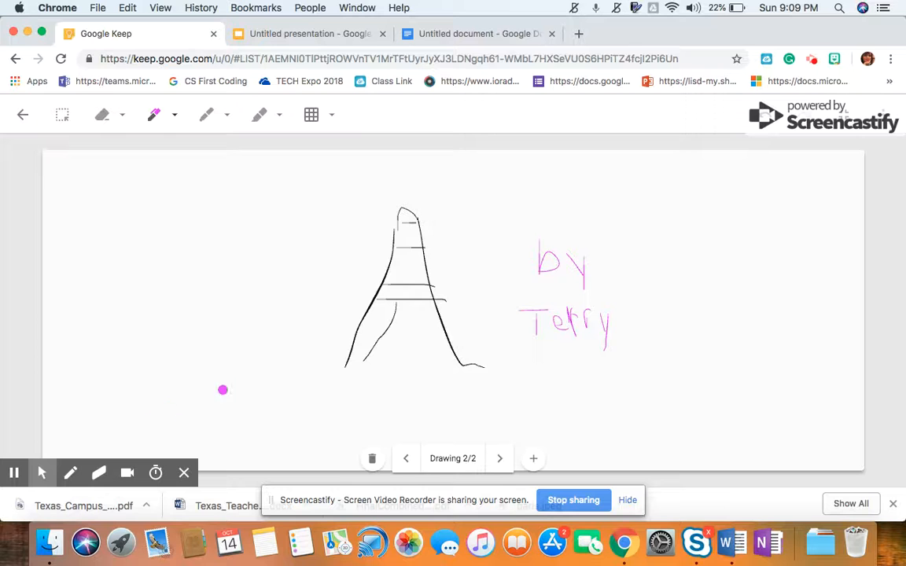
{"action": "left_click", "coordinate": [24, 116]}
{"action": "left_click", "coordinate": [629, 408]}
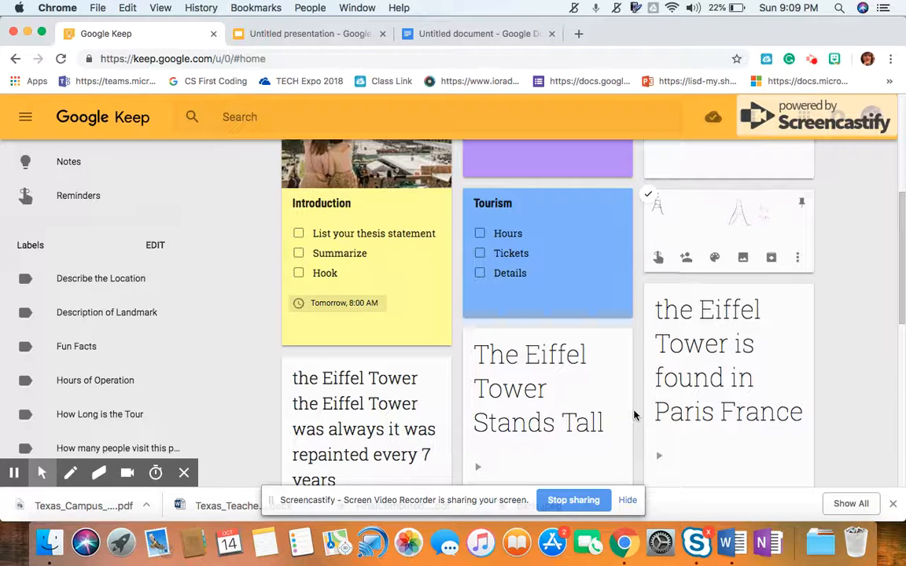
Open the note about the Eiffel Tower being repainted every 7 years, play its audio recording and close the note.
{"action": "scroll", "coordinate": [633, 418], "scroll_direction": "down", "scroll_amount": 2}
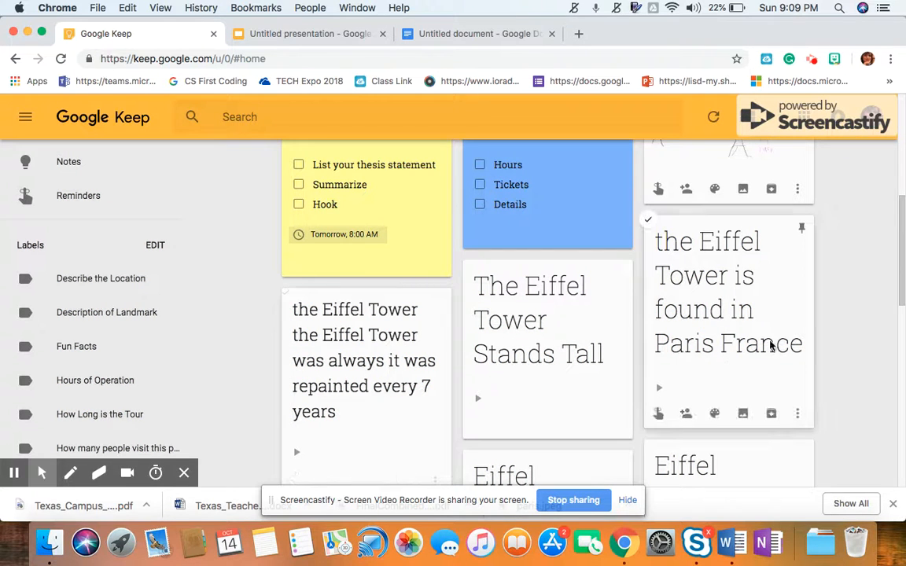
{"action": "scroll", "coordinate": [670, 391], "scroll_direction": "down", "scroll_amount": 2}
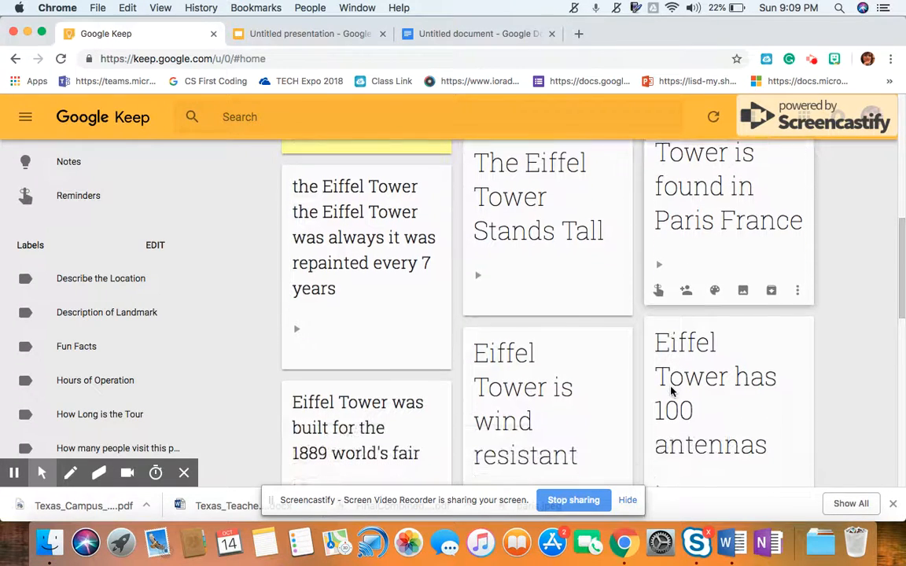
{"action": "scroll", "coordinate": [661, 386], "scroll_direction": "up", "scroll_amount": 1}
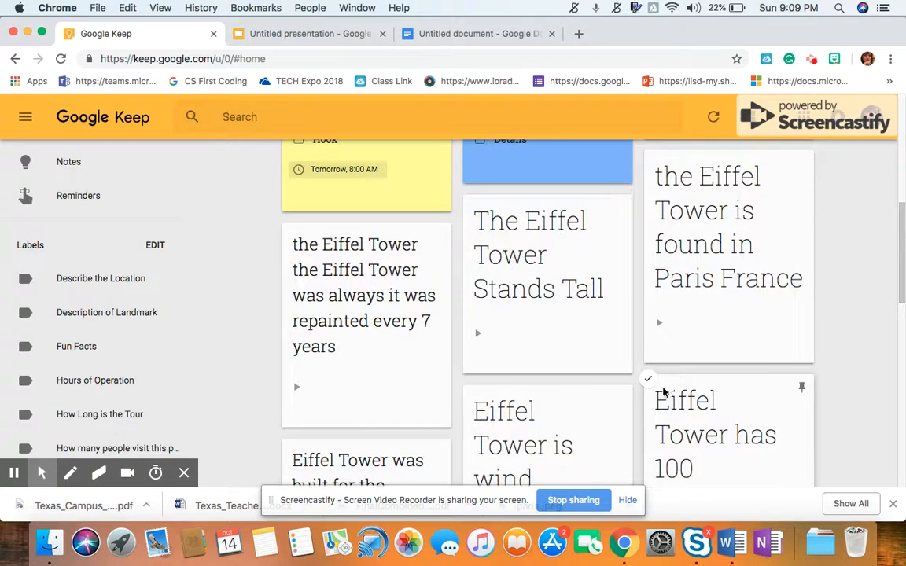
{"action": "left_click", "coordinate": [297, 390]}
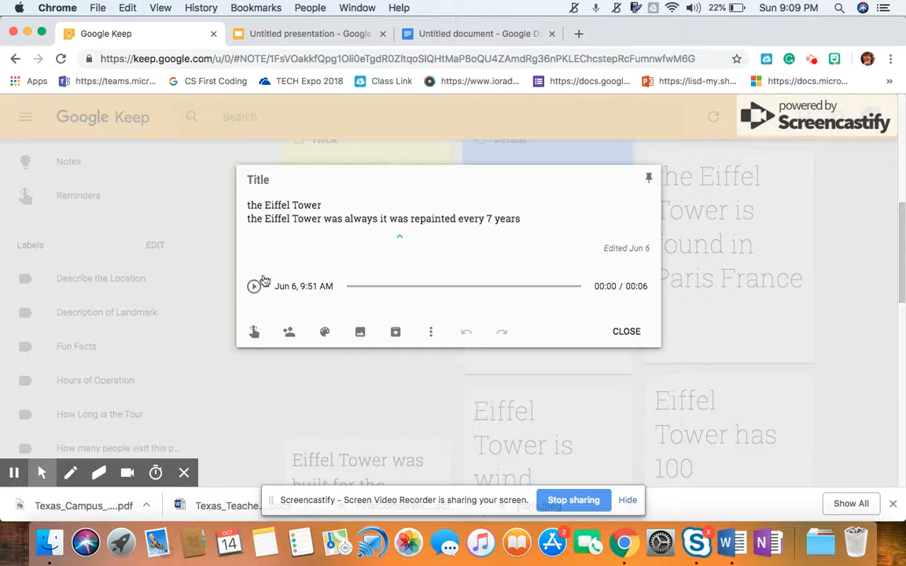
{"action": "left_click", "coordinate": [254, 288]}
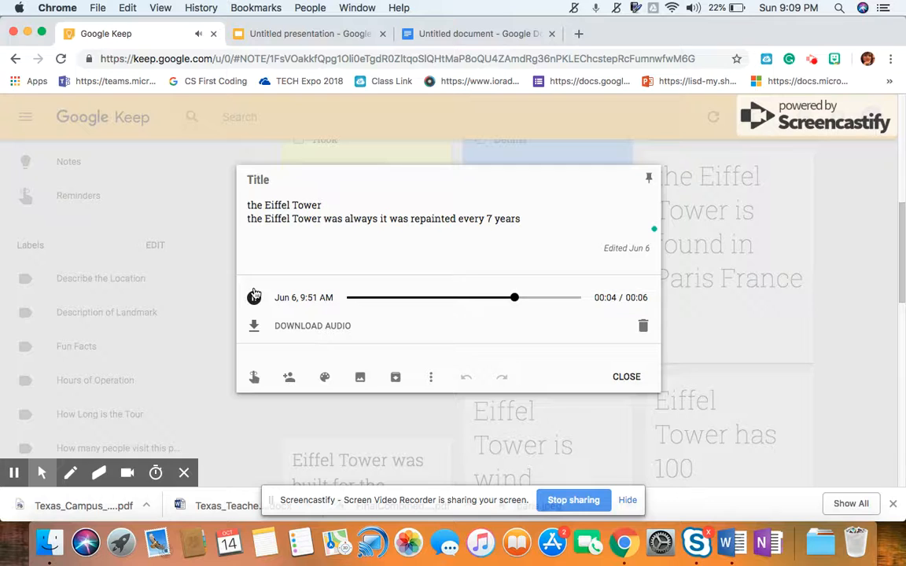
{"action": "left_click", "coordinate": [626, 379]}
Open the note "The Eiffel Tower Stands Tall", play its audio recording and close it.
{"action": "left_click", "coordinate": [477, 338]}
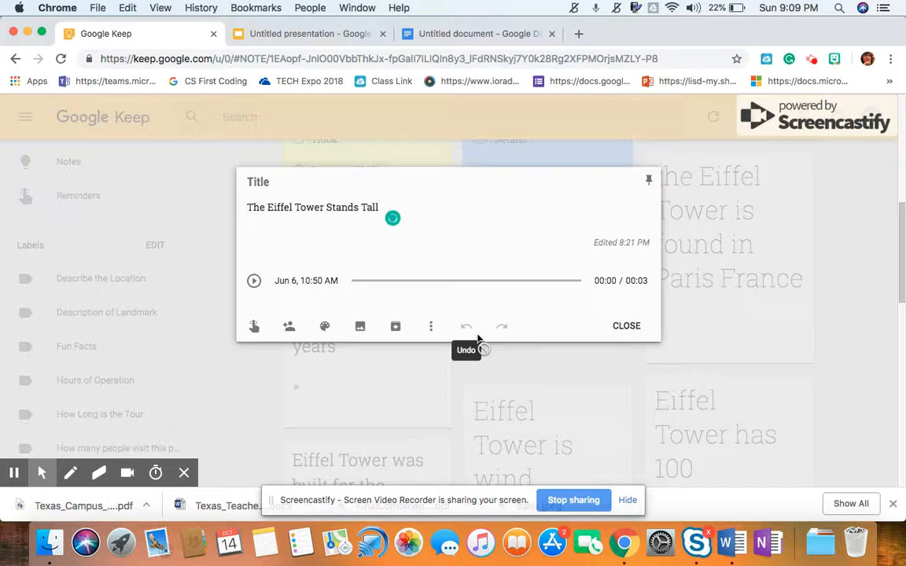
{"action": "left_click", "coordinate": [253, 280]}
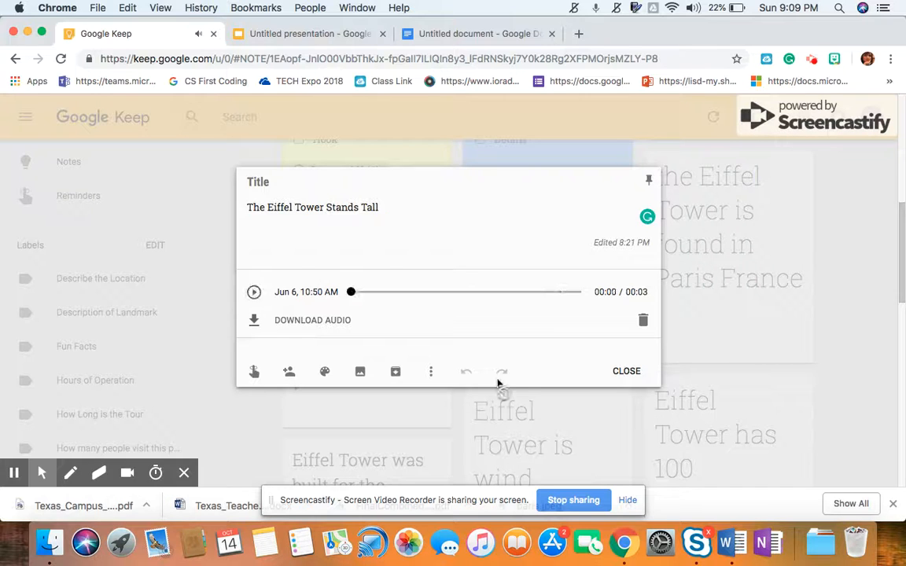
{"action": "left_click", "coordinate": [629, 373]}
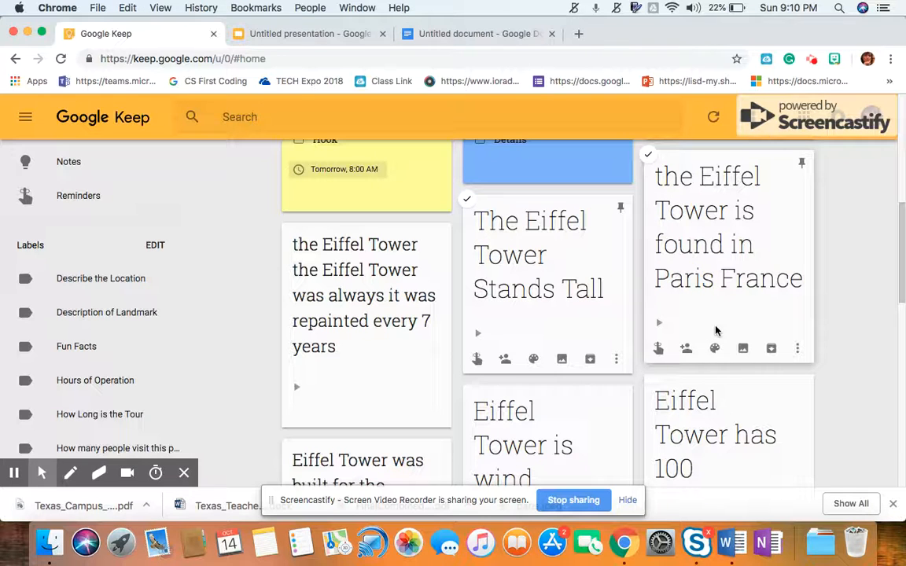
Listen to the audio recording of the note "the Eiffel Tower is found in Paris France" and close it.
{"action": "left_click", "coordinate": [661, 325]}
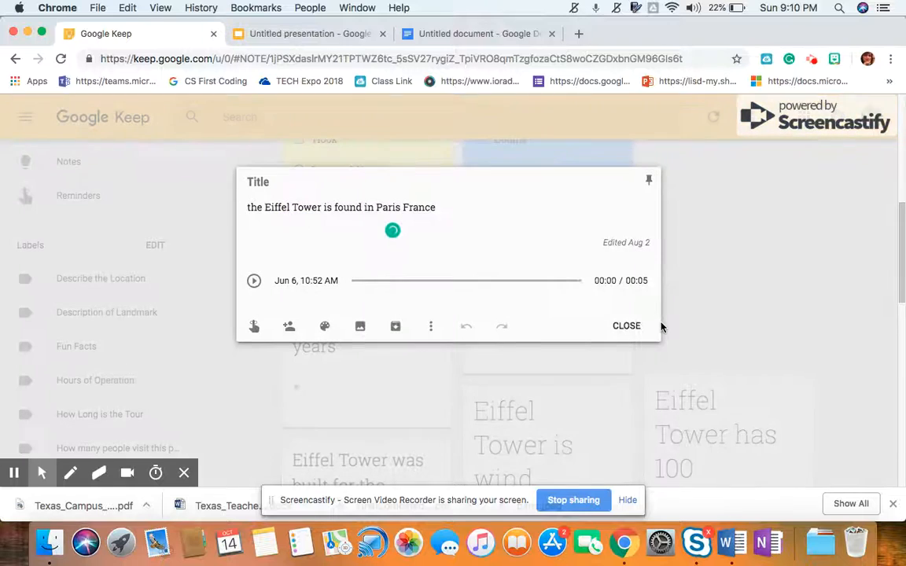
{"action": "left_click", "coordinate": [254, 280]}
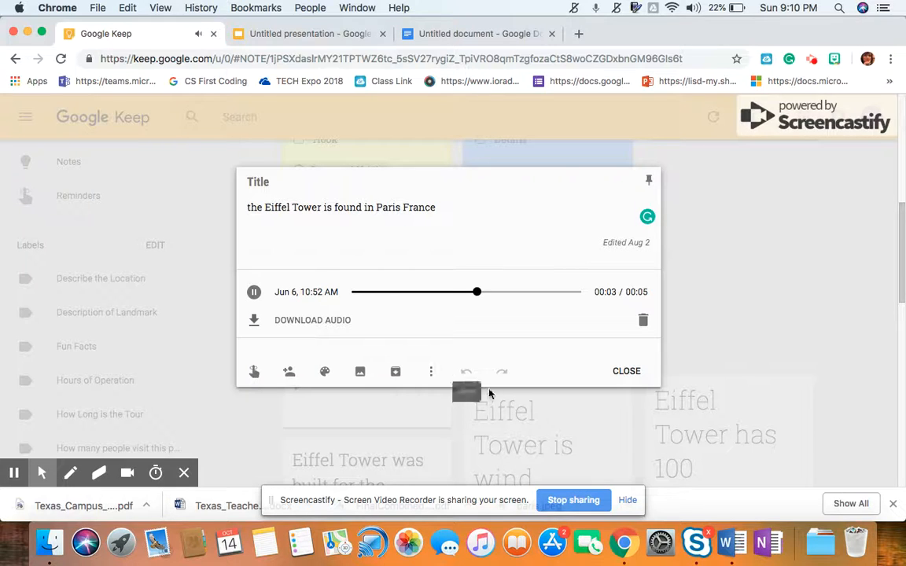
{"action": "left_click", "coordinate": [610, 377]}
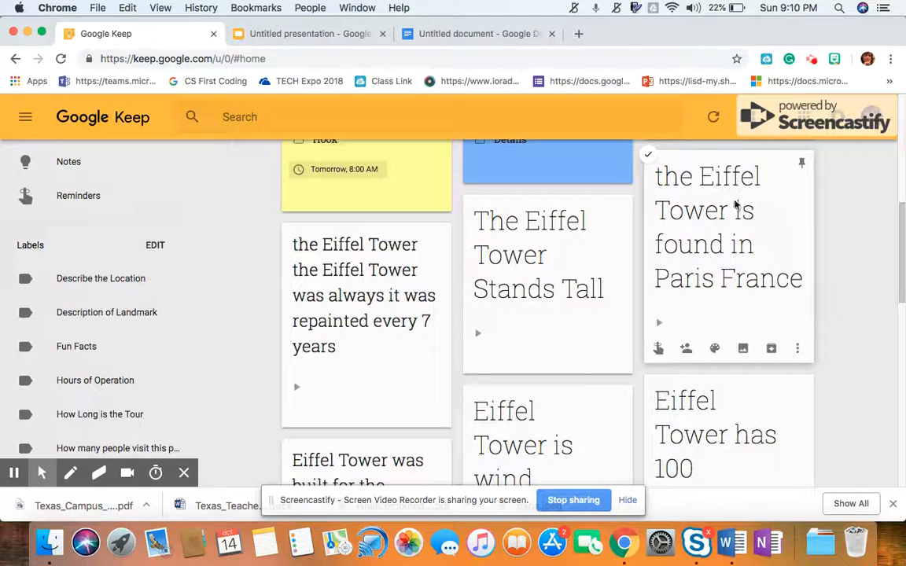
Correct the Paris France note's text to "The Eiffel Tower is found in Paris France." with a capital T and final period.
{"action": "left_click", "coordinate": [711, 247]}
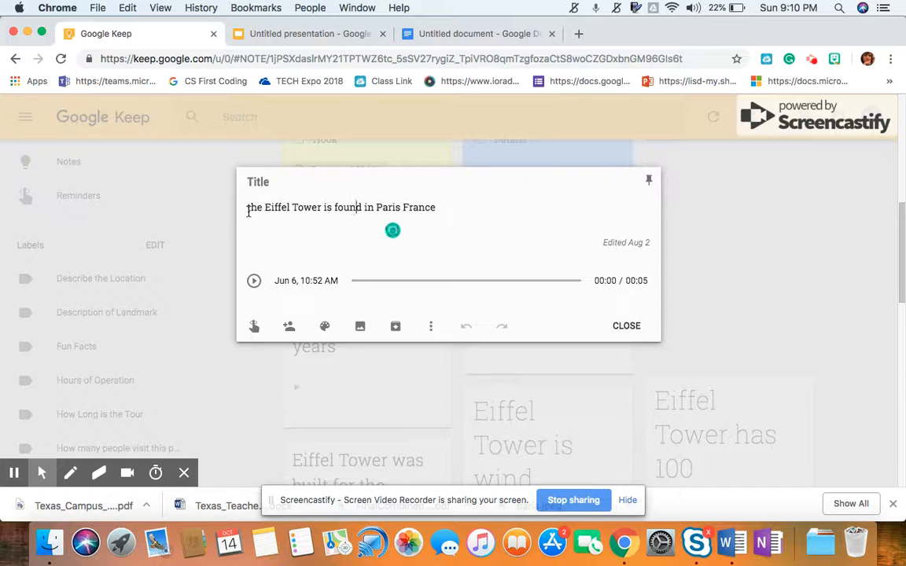
{"action": "key", "text": "BackSpace"}
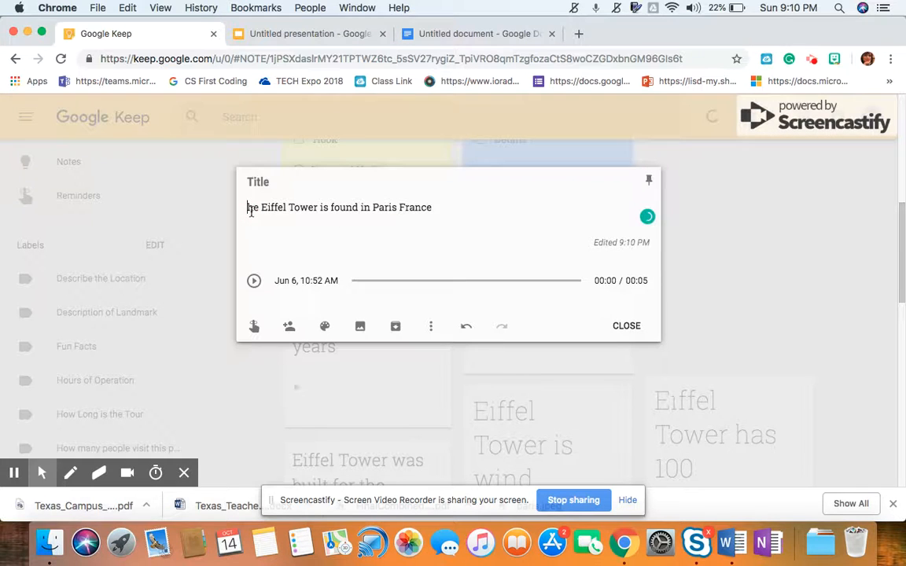
{"action": "type", "text": "T"}
{"action": "left_click", "coordinate": [435, 208]}
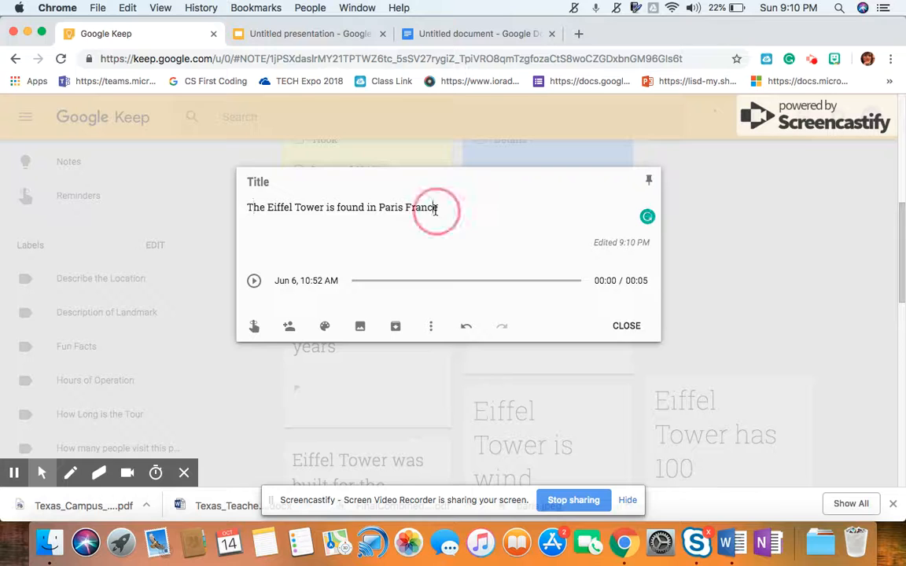
{"action": "type", "text": "."}
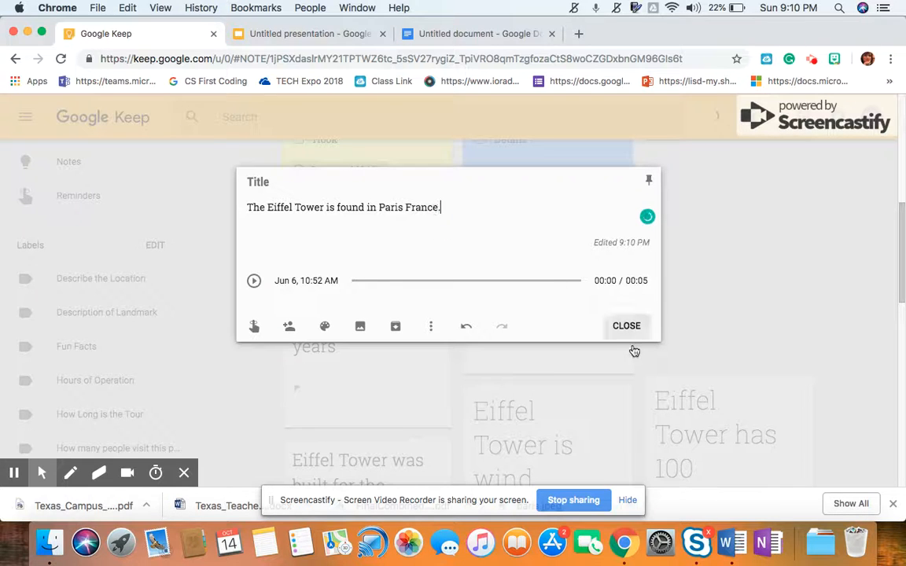
{"action": "left_click", "coordinate": [630, 329]}
Open the Landmark Research note, look through its image and checklist, and close it.
{"action": "scroll", "coordinate": [554, 308], "scroll_direction": "up", "scroll_amount": 10}
{"action": "scroll", "coordinate": [555, 307], "scroll_direction": "down", "scroll_amount": 2}
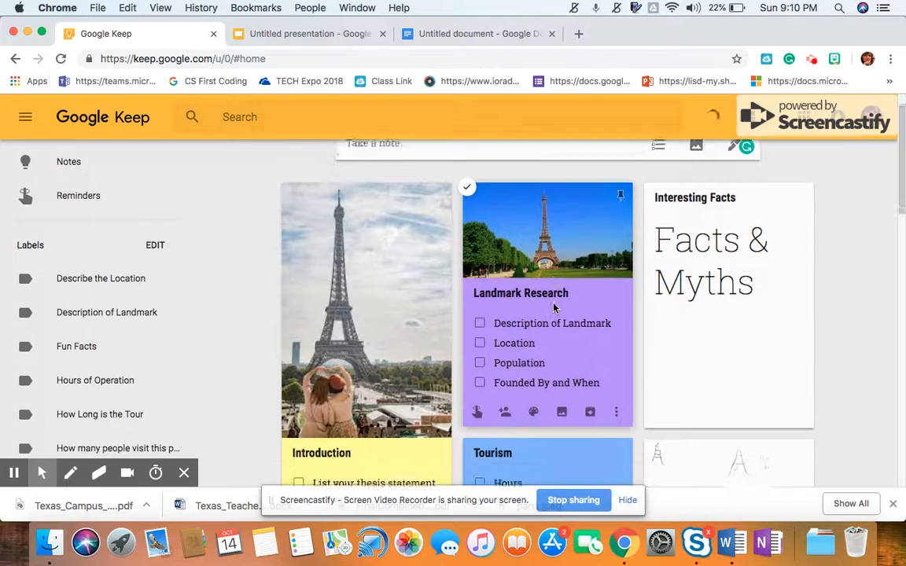
{"action": "left_click", "coordinate": [574, 298]}
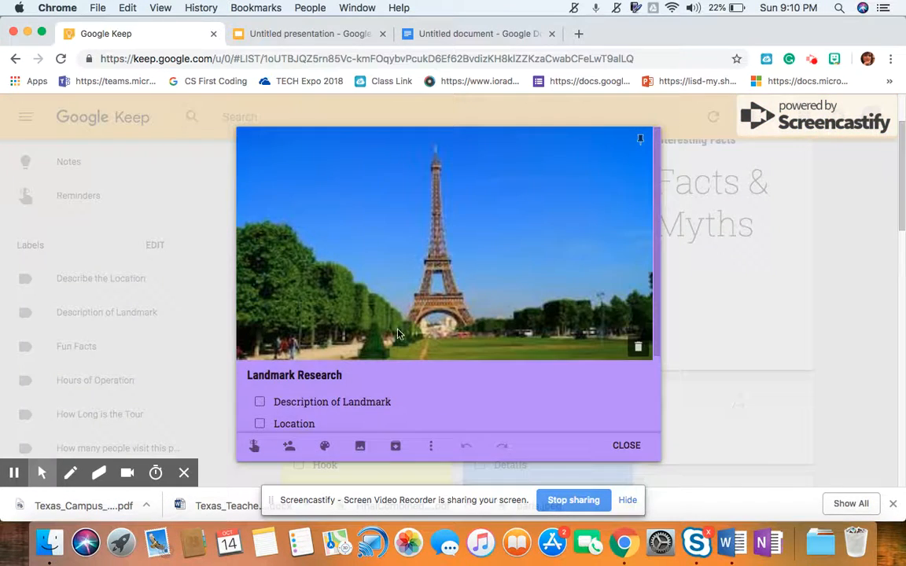
{"action": "scroll", "coordinate": [398, 334], "scroll_direction": "down", "scroll_amount": 3}
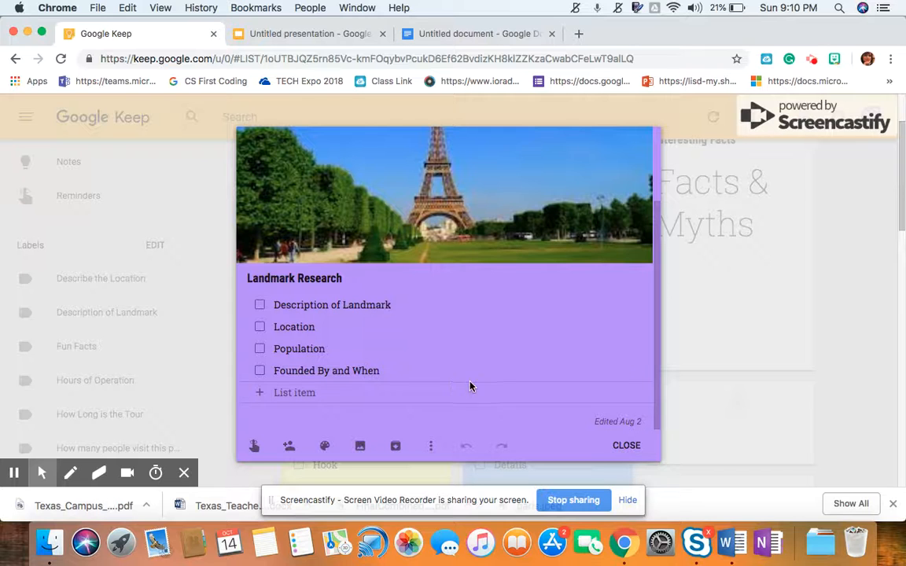
{"action": "left_click", "coordinate": [626, 445]}
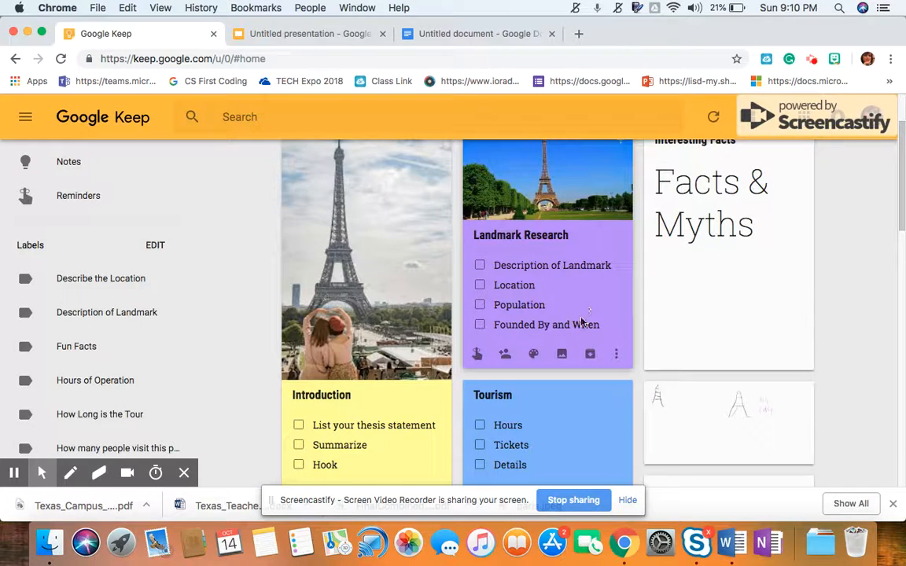
Add the list item "How many visit per year?" to the end of the Tourism note and close it.
{"action": "scroll", "coordinate": [659, 339], "scroll_direction": "down", "scroll_amount": 1}
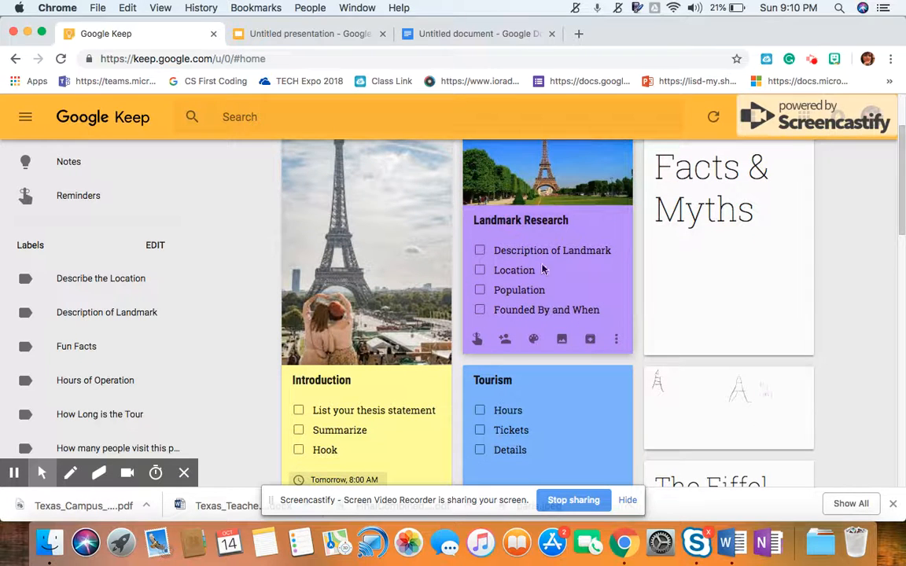
{"action": "scroll", "coordinate": [614, 304], "scroll_direction": "down", "scroll_amount": 5}
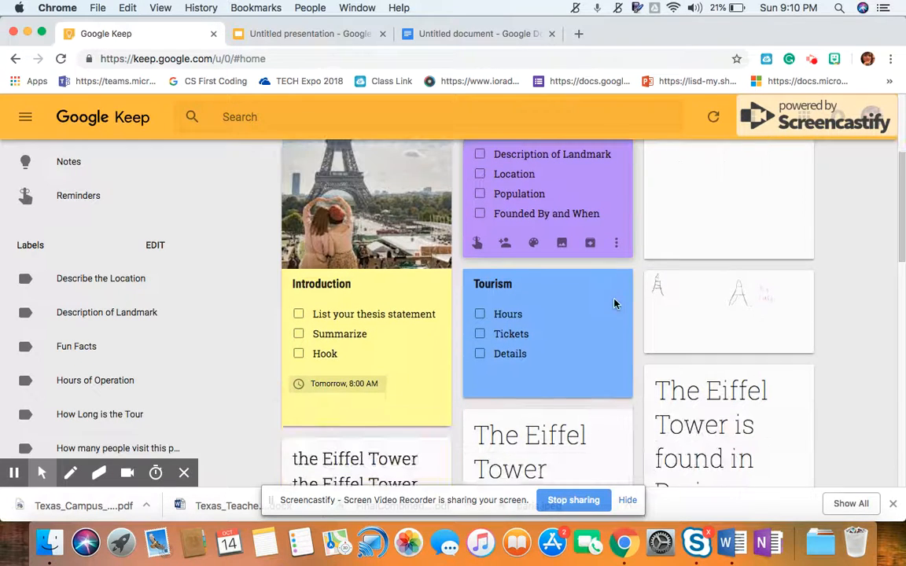
{"action": "left_click", "coordinate": [556, 334]}
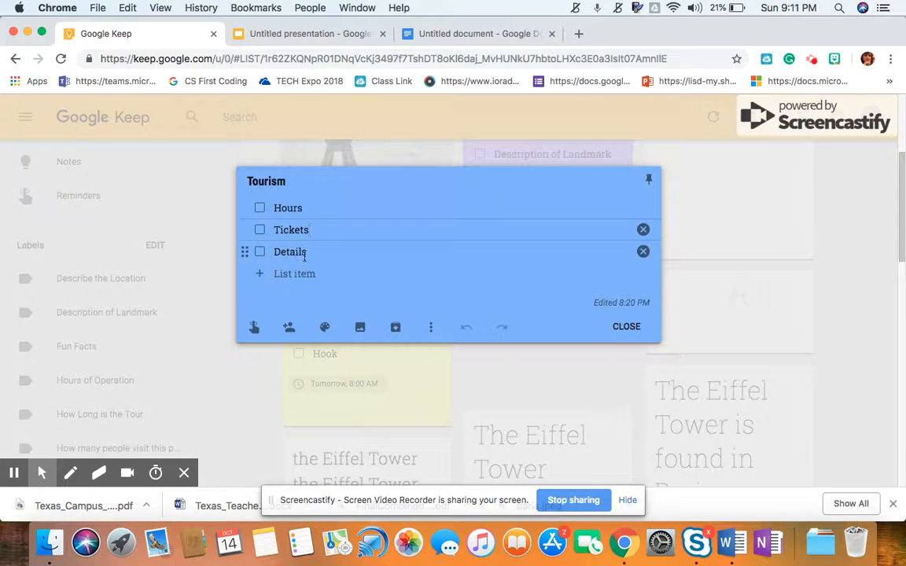
{"action": "left_click", "coordinate": [262, 274]}
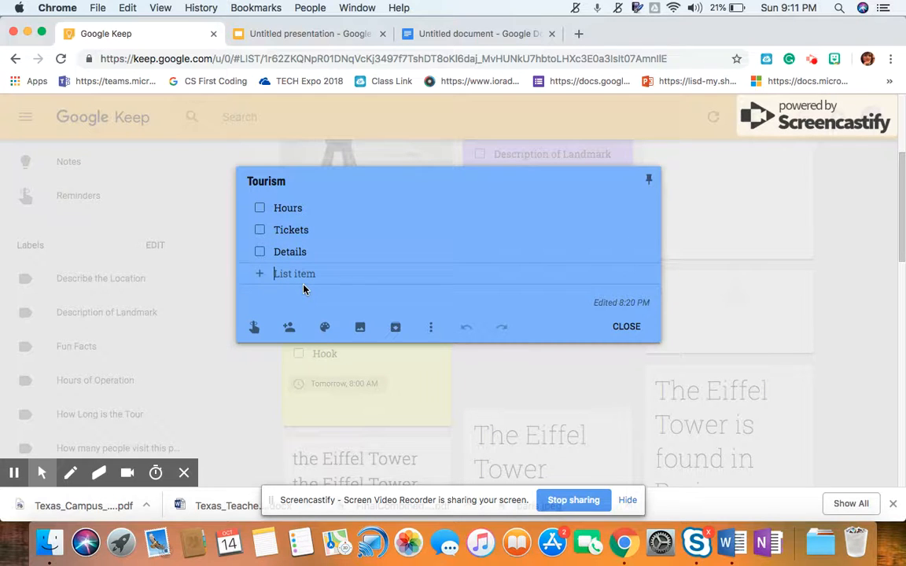
{"action": "type", "text": "How man"}
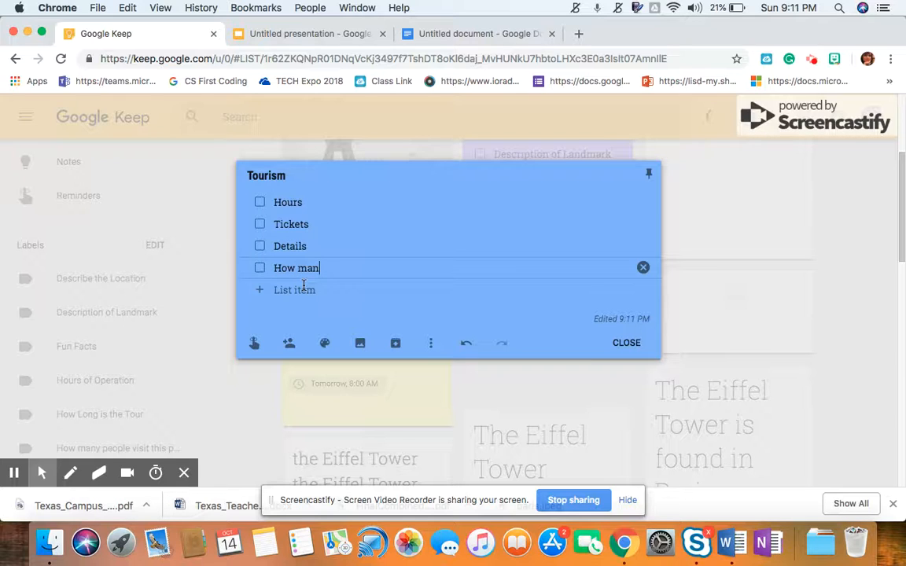
{"action": "type", "text": "y visit per year?"}
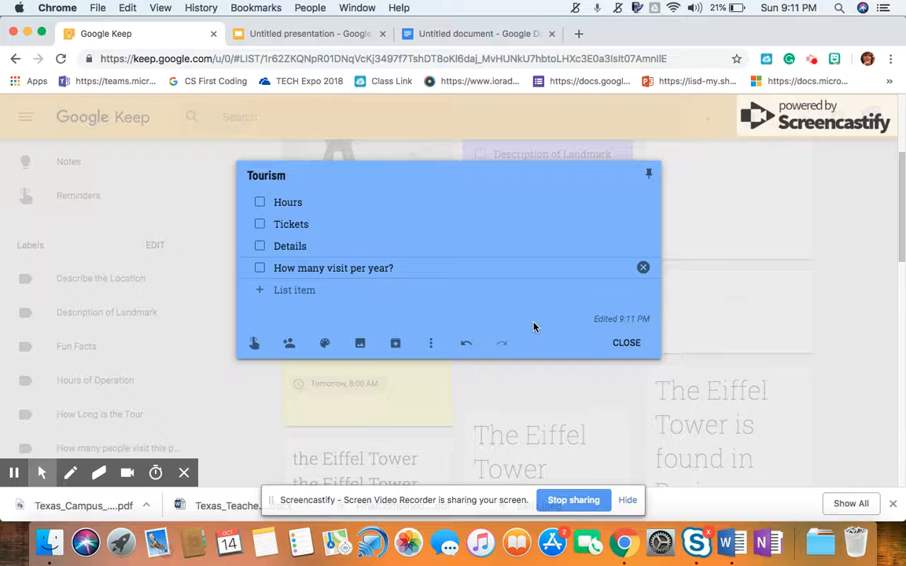
{"action": "left_click", "coordinate": [629, 343]}
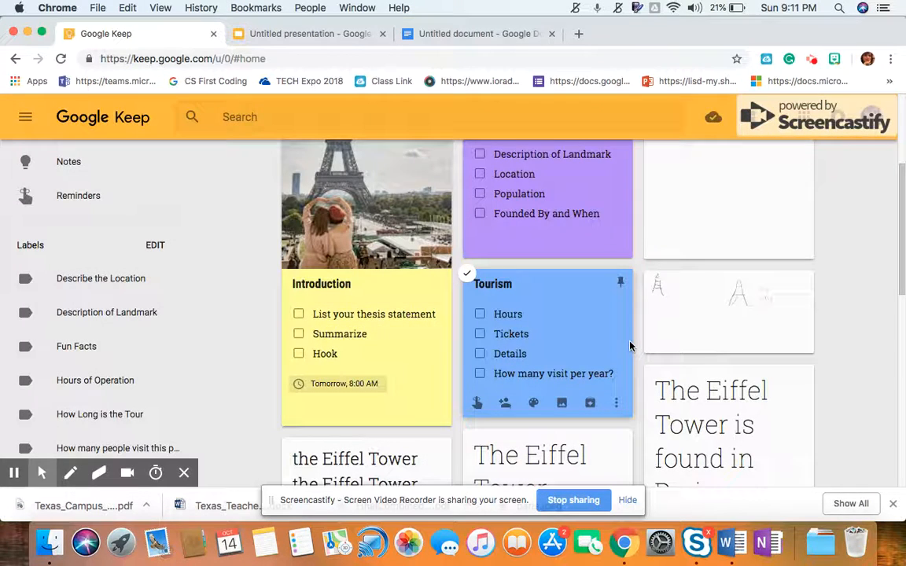
Pin the Introduction note above the other notes.
{"action": "scroll", "coordinate": [663, 394], "scroll_direction": "up", "scroll_amount": 3}
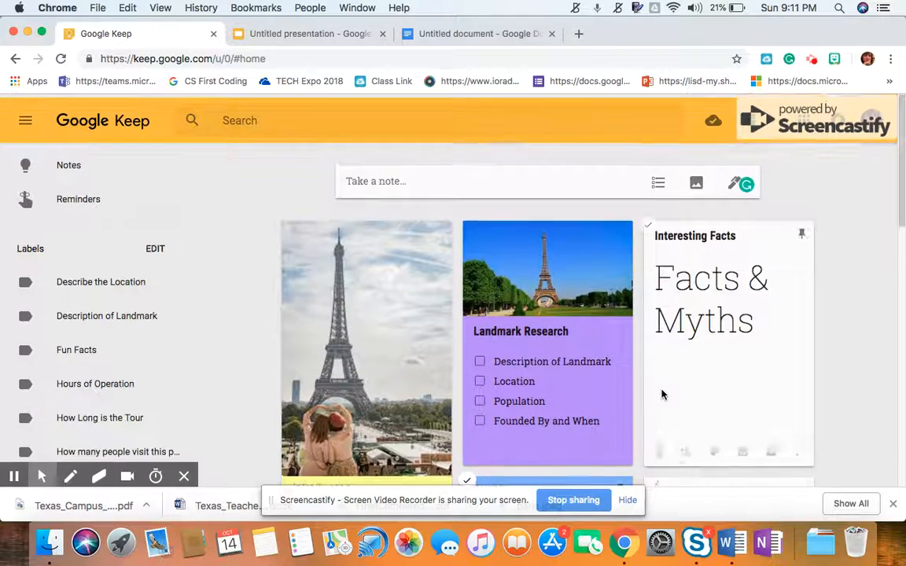
{"action": "scroll", "coordinate": [663, 394], "scroll_direction": "down", "scroll_amount": 1}
{"action": "scroll", "coordinate": [662, 394], "scroll_direction": "up", "scroll_amount": 2}
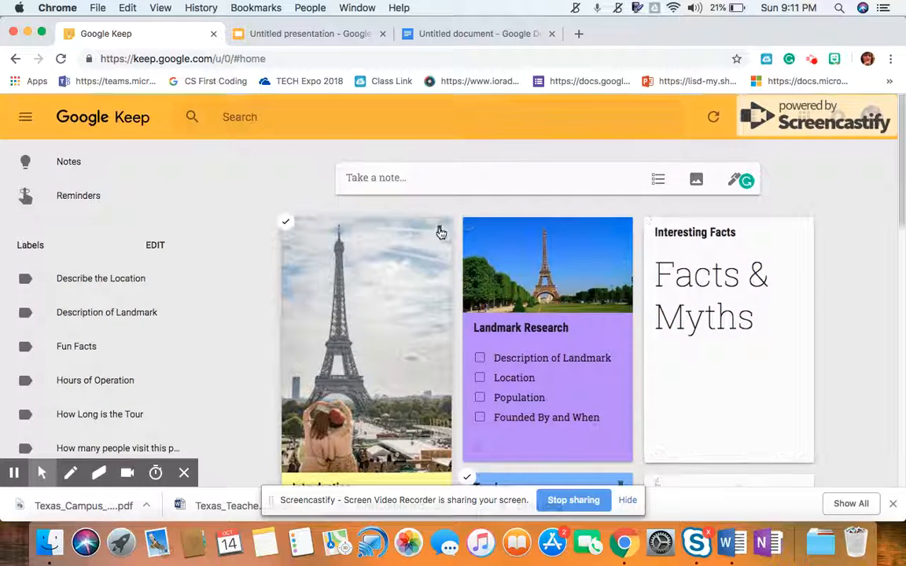
{"action": "left_click", "coordinate": [441, 235]}
Pin the Landmark Research note and place the Introduction note ahead of it in the pinned group.
{"action": "scroll", "coordinate": [585, 340], "scroll_direction": "down", "scroll_amount": 5}
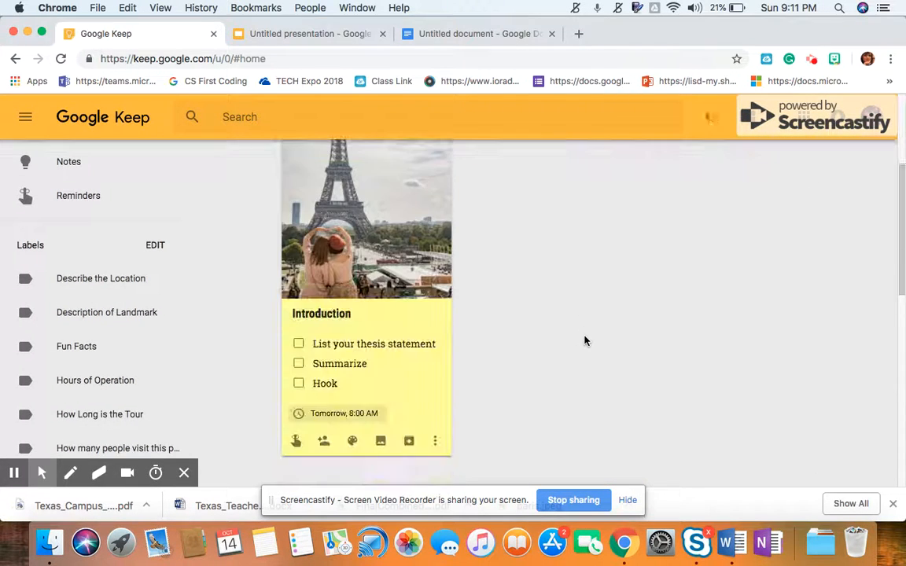
{"action": "scroll", "coordinate": [584, 340], "scroll_direction": "down", "scroll_amount": 3}
{"action": "left_click_drag", "start_coordinate": [336, 381], "coordinate": [381, 370]}
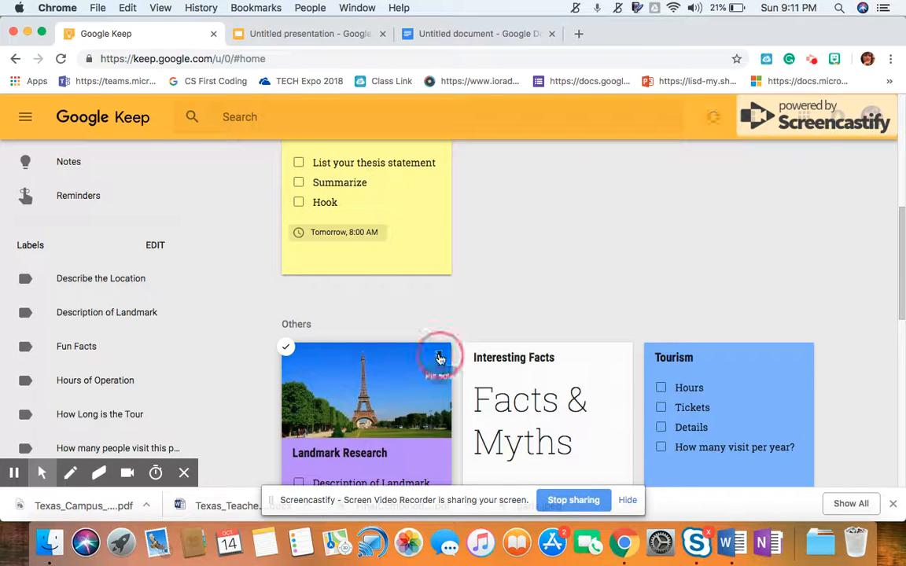
{"action": "left_click", "coordinate": [438, 359]}
{"action": "left_click_drag", "start_coordinate": [541, 340], "coordinate": [338, 299]}
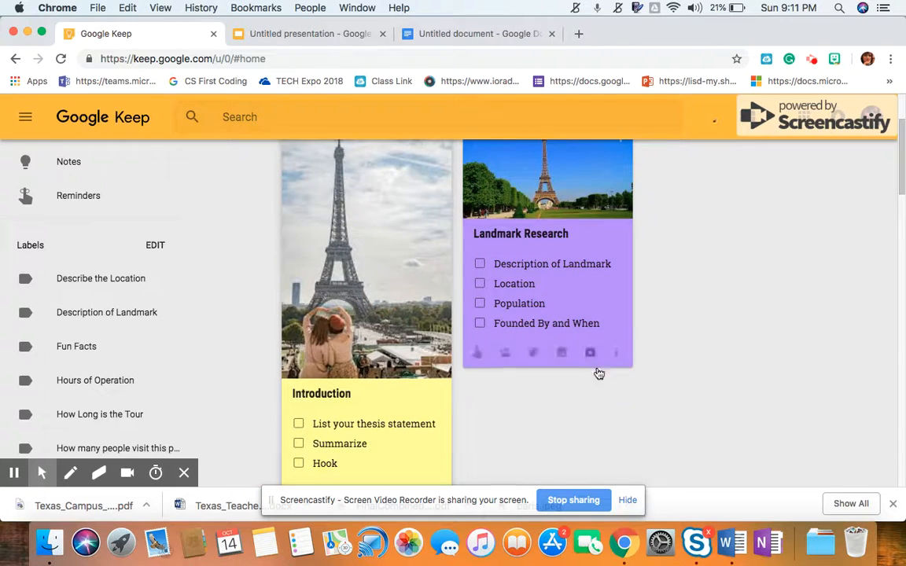
Pin the Tourism note so it joins the Introduction and Landmark Research notes.
{"action": "scroll", "coordinate": [597, 372], "scroll_direction": "down", "scroll_amount": 5}
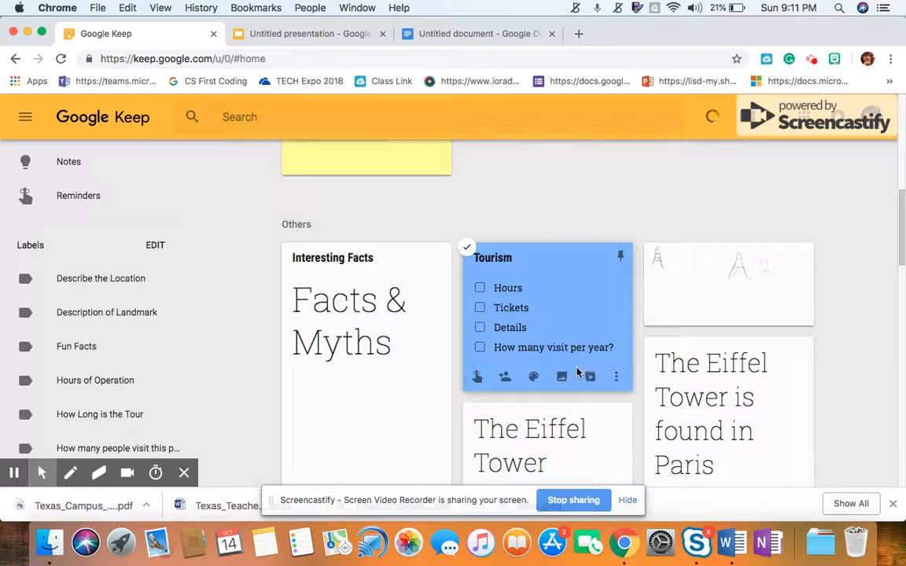
{"action": "left_click", "coordinate": [620, 257]}
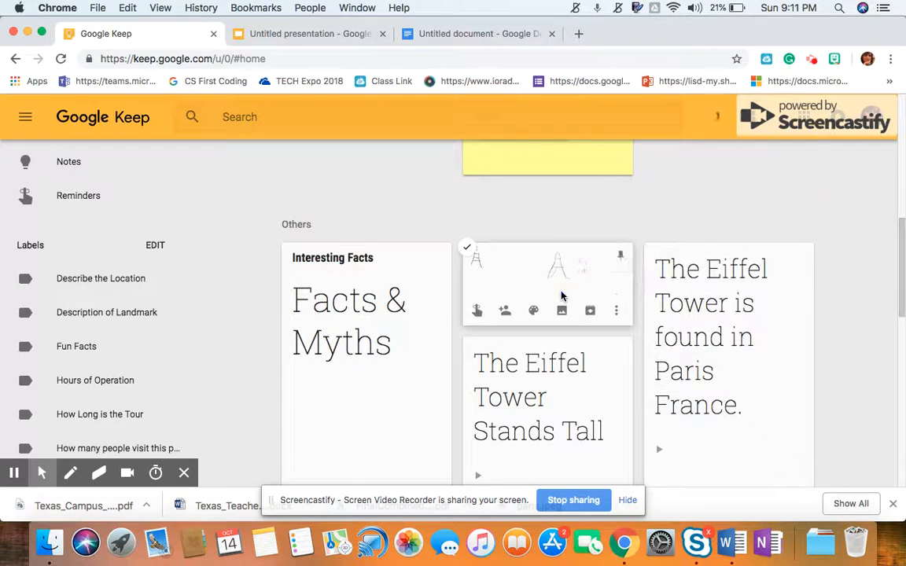
{"action": "scroll", "coordinate": [563, 297], "scroll_direction": "up", "scroll_amount": 5}
Colour the Interesting Facts note teal and pin it with the other main notes.
{"action": "scroll", "coordinate": [563, 297], "scroll_direction": "down", "scroll_amount": 3}
{"action": "scroll", "coordinate": [562, 296], "scroll_direction": "down", "scroll_amount": 1}
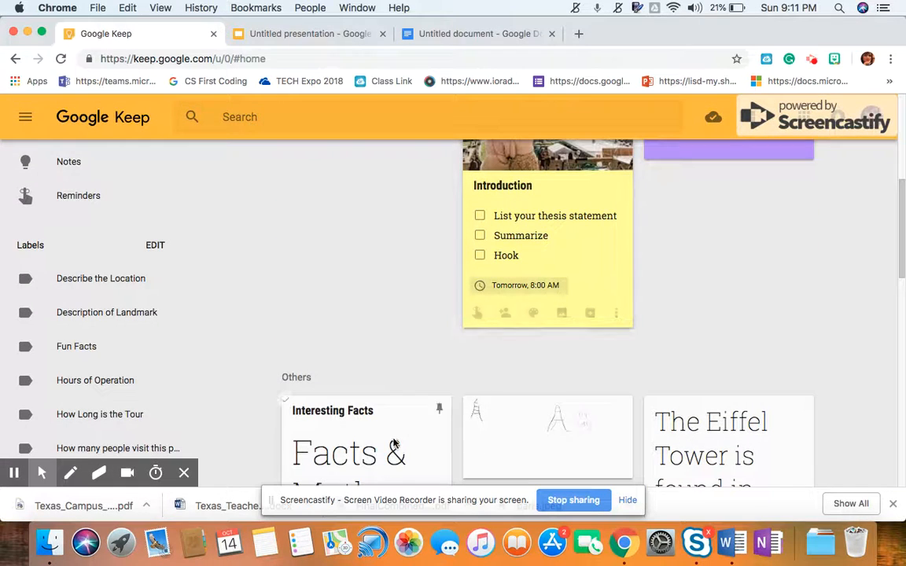
{"action": "left_click", "coordinate": [394, 445]}
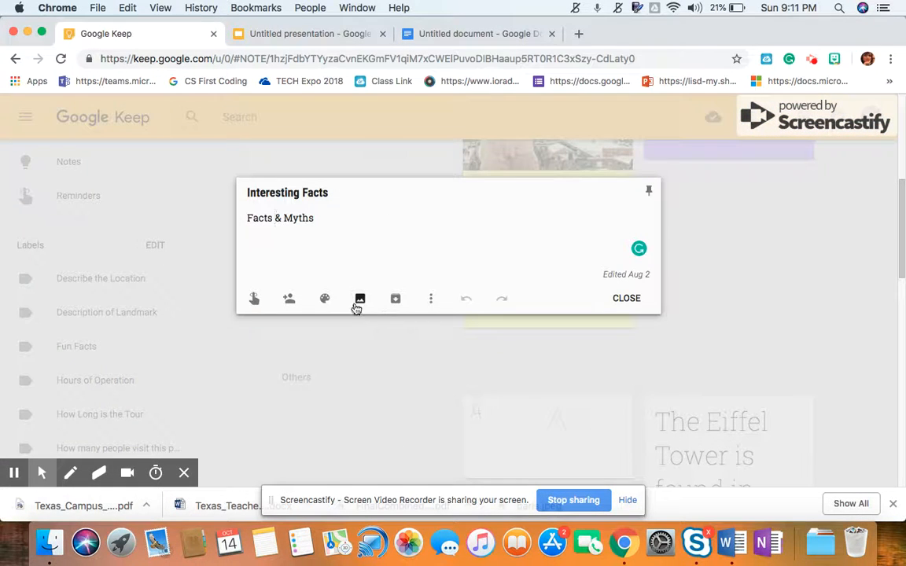
{"action": "mouse_move", "coordinate": [323, 299]}
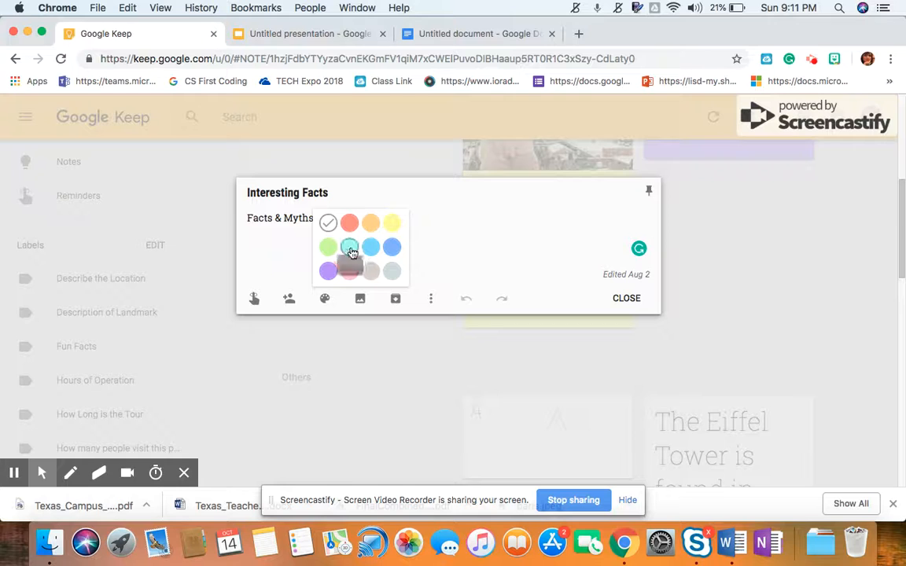
{"action": "left_click", "coordinate": [350, 248]}
{"action": "left_click", "coordinate": [629, 302]}
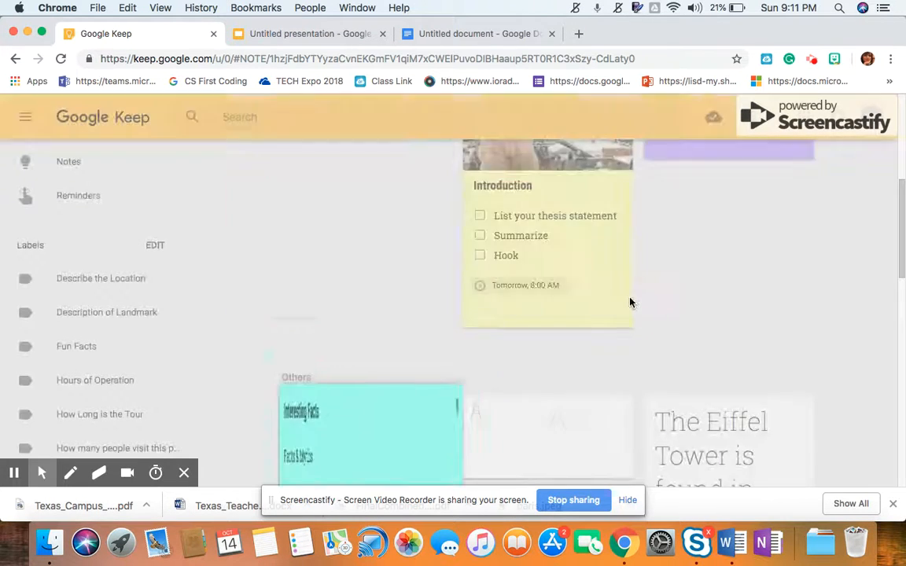
{"action": "mouse_move", "coordinate": [406, 356]}
{"action": "left_mouse_down"}
{"action": "mouse_move", "coordinate": [417, 223]}
{"action": "mouse_move", "coordinate": [424, 287]}
{"action": "mouse_move", "coordinate": [400, 338]}
{"action": "left_mouse_up"}
{"action": "left_click", "coordinate": [439, 261]}
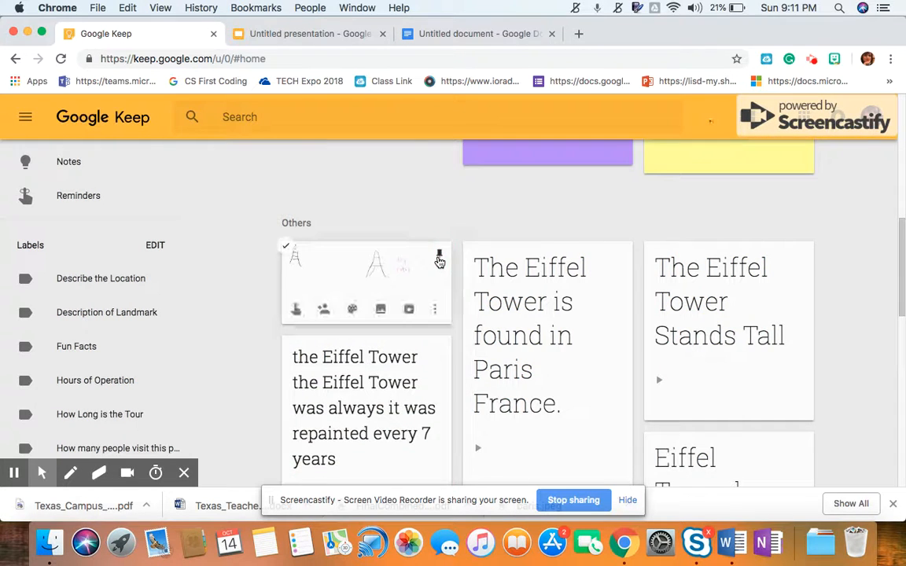
Rearrange the pinned notes in the order Introduction, Interesting Facts, Tourism, with Landmark Research below Tourism.
{"action": "scroll", "coordinate": [440, 259], "scroll_direction": "up", "scroll_amount": 5}
{"action": "left_click_drag", "start_coordinate": [394, 325], "coordinate": [796, 317]}
{"action": "left_click_drag", "start_coordinate": [583, 304], "coordinate": [425, 321]}
{"action": "left_click_drag", "start_coordinate": [397, 229], "coordinate": [388, 297]}
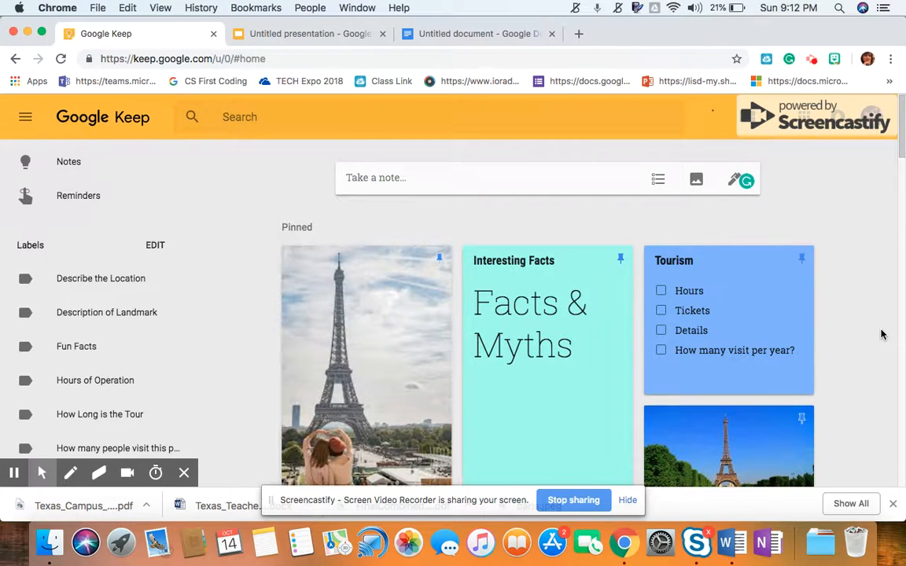
Look over the pinned notes and compare them with the unpinned notes under Others.
{"action": "scroll", "coordinate": [881, 334], "scroll_direction": "down", "scroll_amount": 3}
{"action": "scroll", "coordinate": [634, 403], "scroll_direction": "down", "scroll_amount": 5}
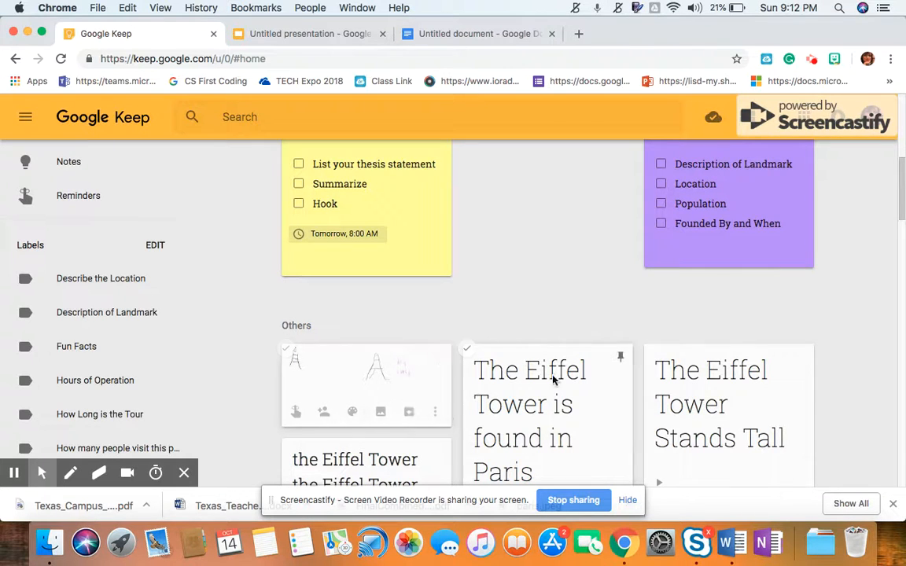
{"action": "scroll", "coordinate": [542, 374], "scroll_direction": "down", "scroll_amount": 5}
{"action": "scroll", "coordinate": [542, 375], "scroll_direction": "up", "scroll_amount": 3}
{"action": "scroll", "coordinate": [542, 377], "scroll_direction": "up", "scroll_amount": 5}
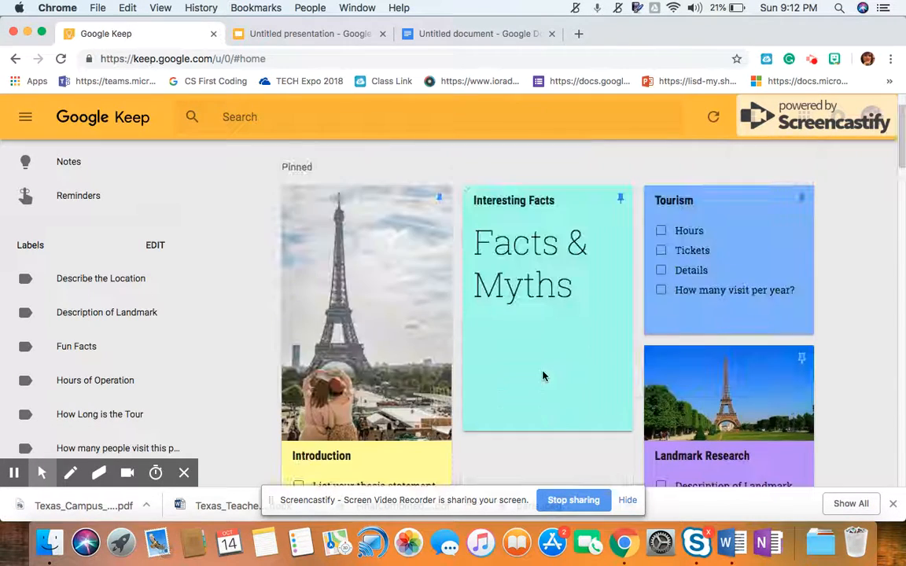
{"action": "scroll", "coordinate": [564, 403], "scroll_direction": "down", "scroll_amount": 2}
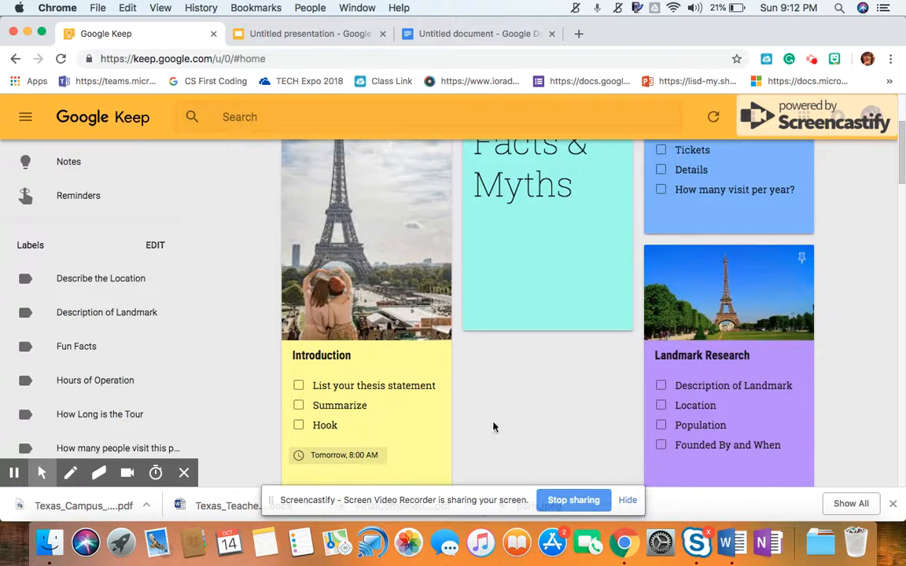
{"action": "scroll", "coordinate": [563, 426], "scroll_direction": "up", "scroll_amount": 2}
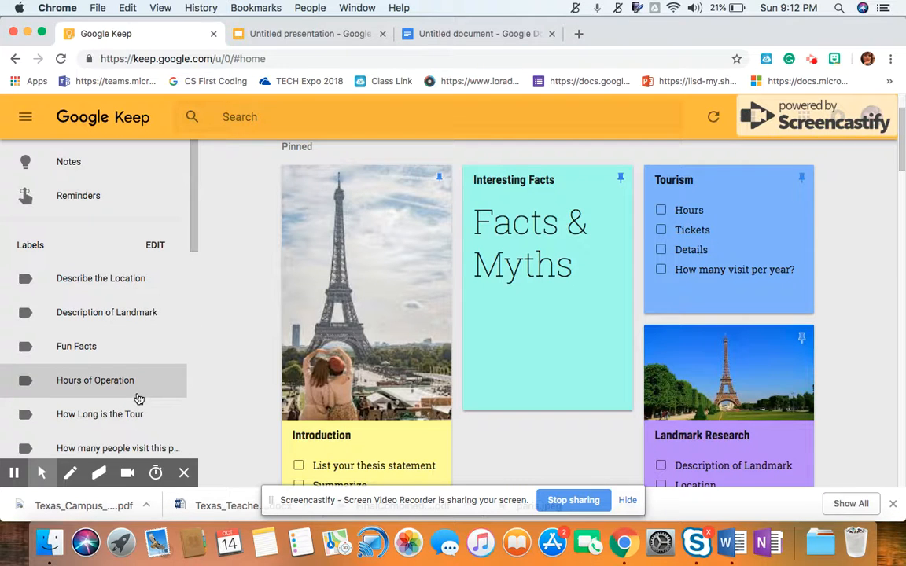
{"action": "scroll", "coordinate": [479, 409], "scroll_direction": "down", "scroll_amount": 4}
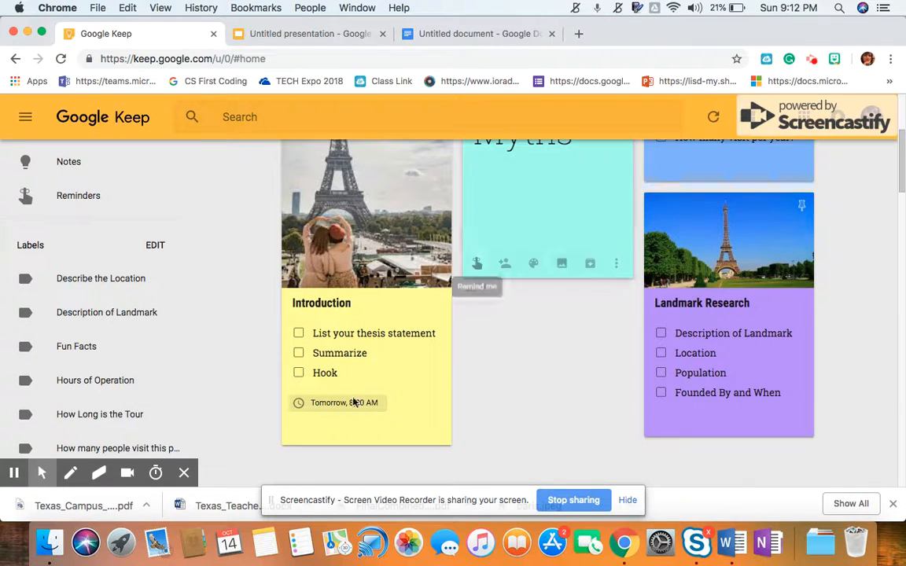
Show the notes labelled How Long is the Tour and hide the screen recorder's toolbar covering the label list.
{"action": "left_click", "coordinate": [153, 421]}
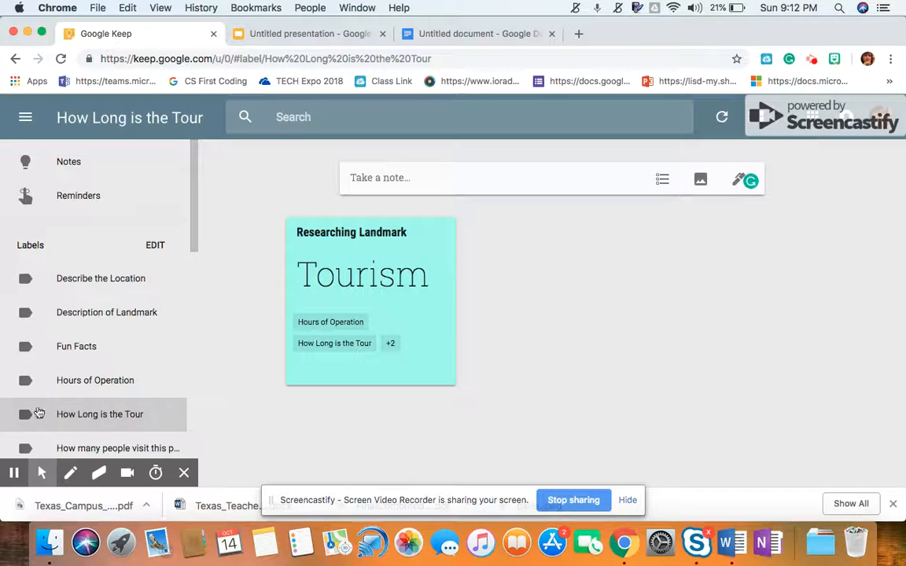
{"action": "mouse_move", "coordinate": [187, 471]}
{"action": "left_click", "coordinate": [183, 475]}
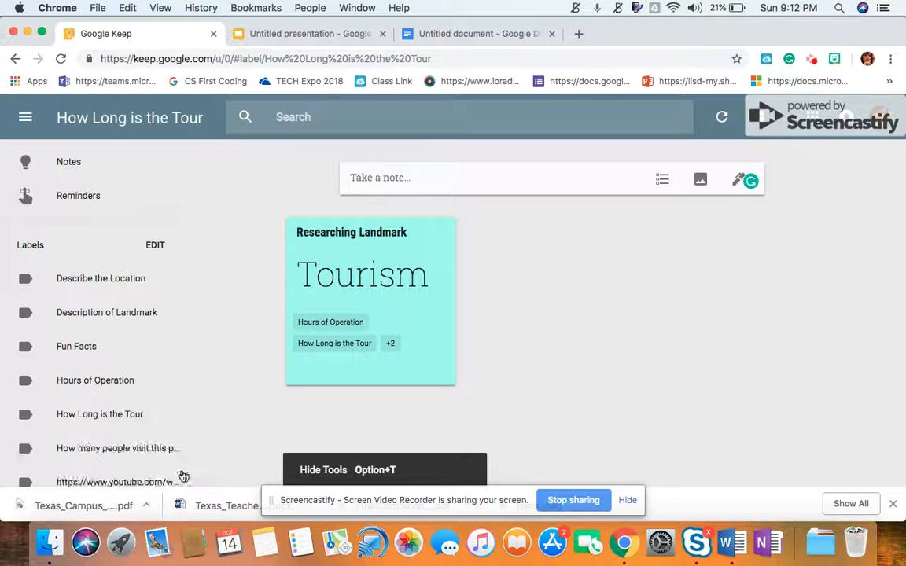
Open the label editor, look through the full list of labels, and close it without changes.
{"action": "left_click", "coordinate": [155, 245]}
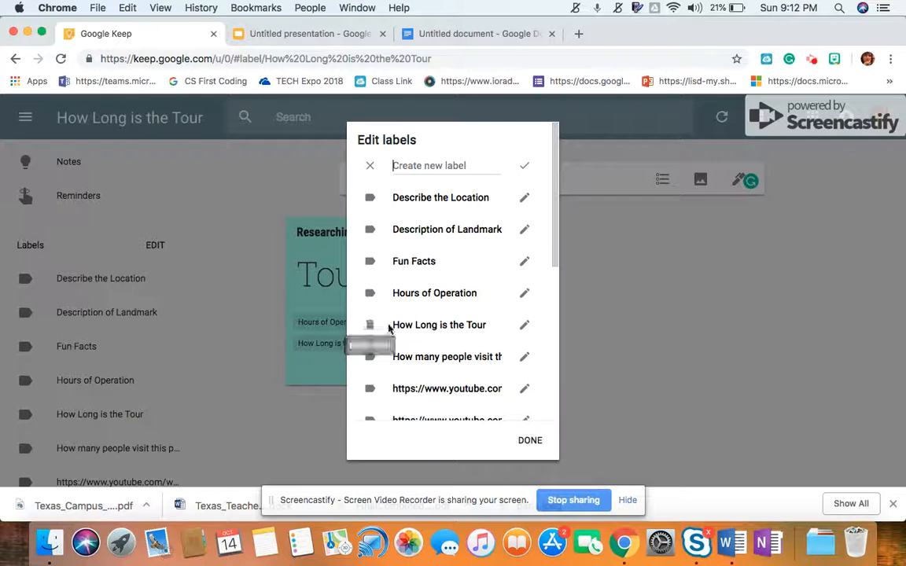
{"action": "scroll", "coordinate": [466, 319], "scroll_direction": "down", "scroll_amount": 5}
{"action": "scroll", "coordinate": [466, 323], "scroll_direction": "down", "scroll_amount": 1}
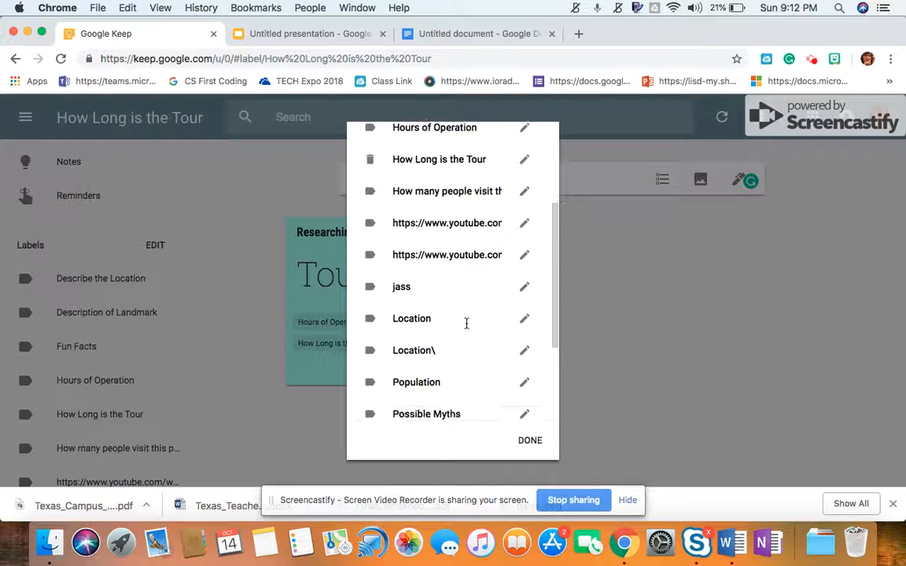
{"action": "scroll", "coordinate": [412, 376], "scroll_direction": "down", "scroll_amount": 3}
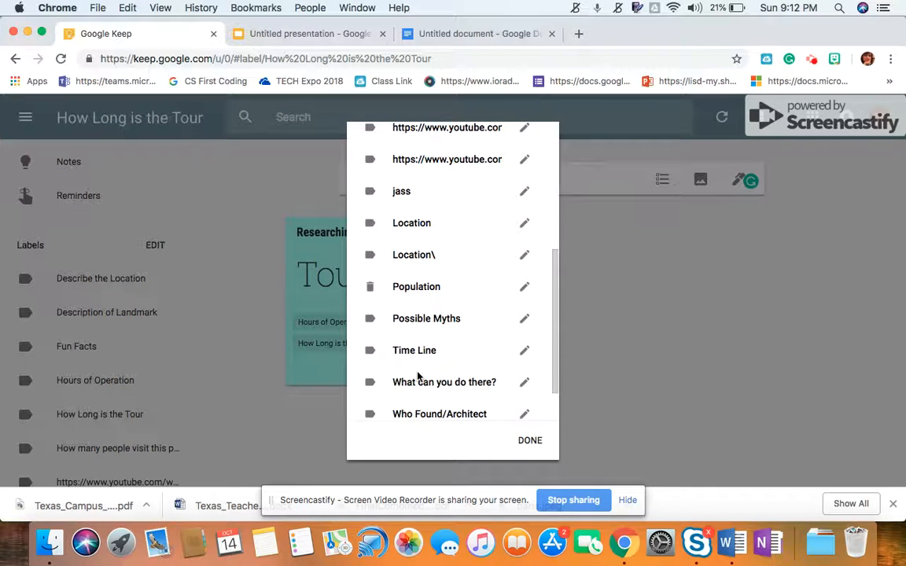
{"action": "scroll", "coordinate": [439, 318], "scroll_direction": "down", "scroll_amount": 2}
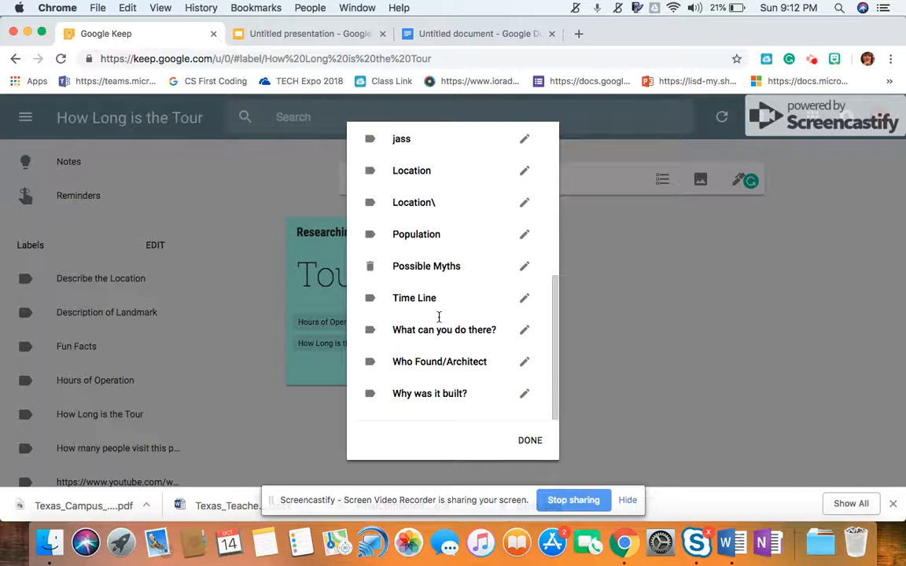
{"action": "left_click", "coordinate": [529, 440]}
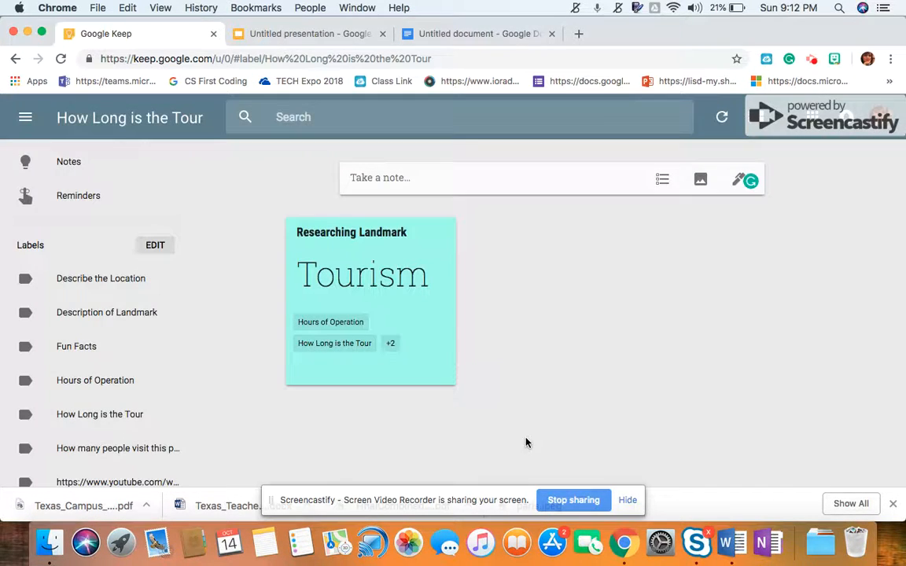
Return to all notes and look through them, including the Virtual Field Trips and research website notes.
{"action": "left_click", "coordinate": [47, 161]}
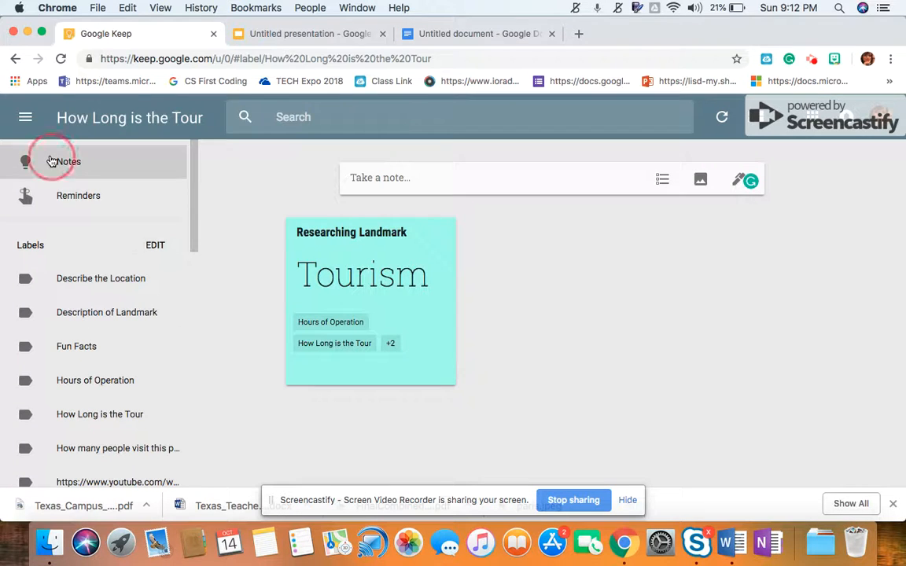
{"action": "scroll", "coordinate": [318, 292], "scroll_direction": "down", "scroll_amount": 5}
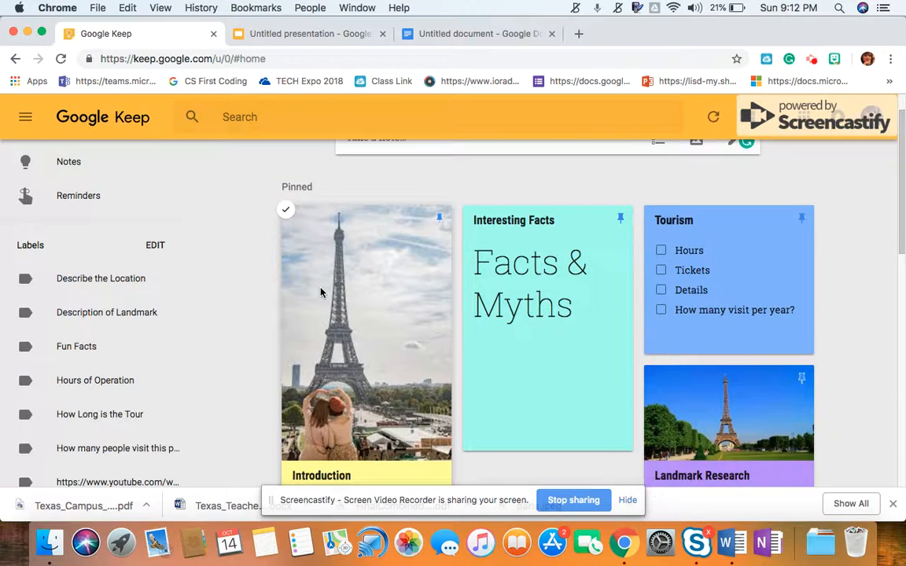
{"action": "scroll", "coordinate": [321, 293], "scroll_direction": "down", "scroll_amount": 15}
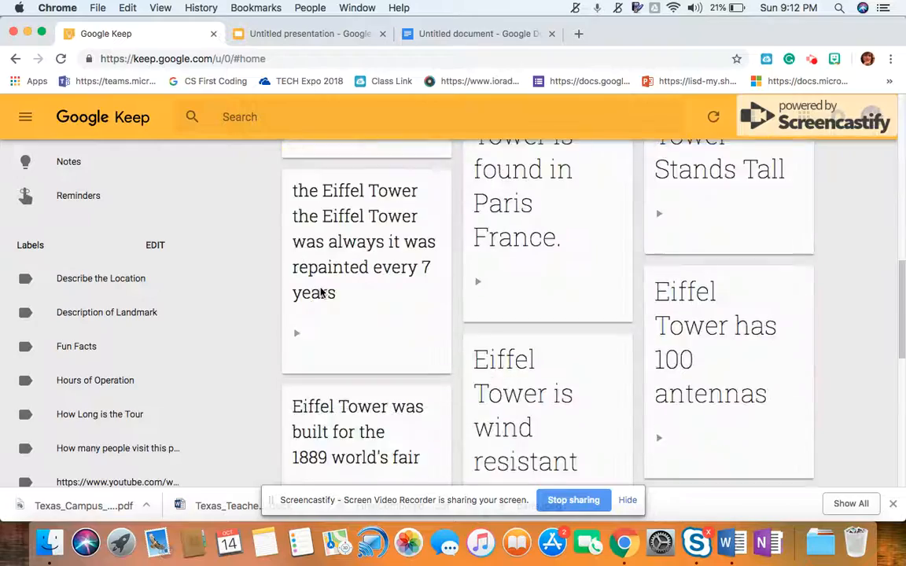
{"action": "scroll", "coordinate": [320, 293], "scroll_direction": "down", "scroll_amount": 10}
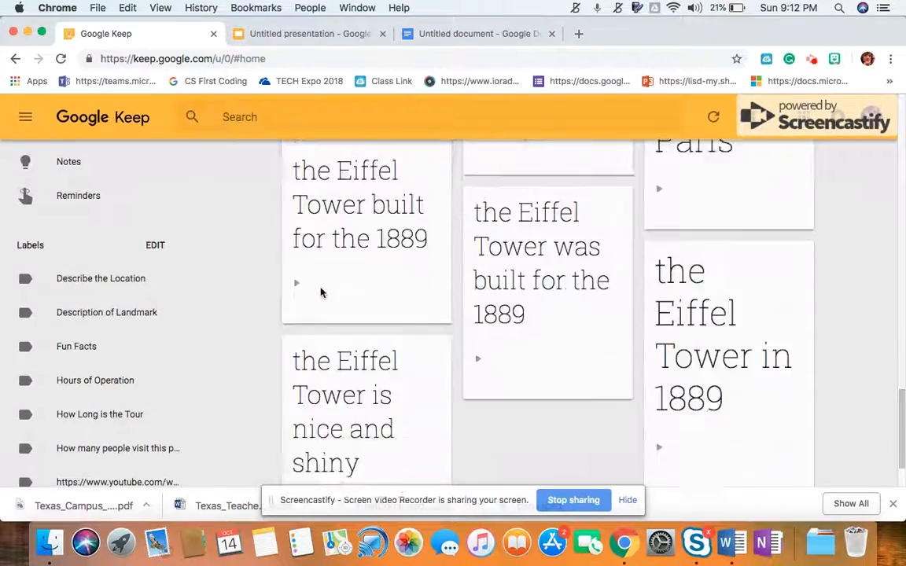
{"action": "scroll", "coordinate": [428, 319], "scroll_direction": "down", "scroll_amount": 8}
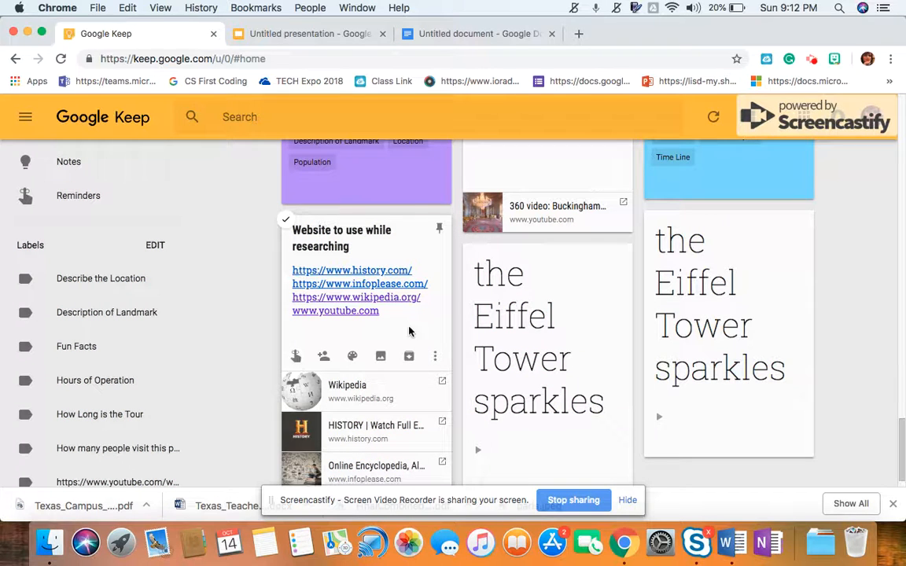
{"action": "scroll", "coordinate": [518, 303], "scroll_direction": "up", "scroll_amount": 4}
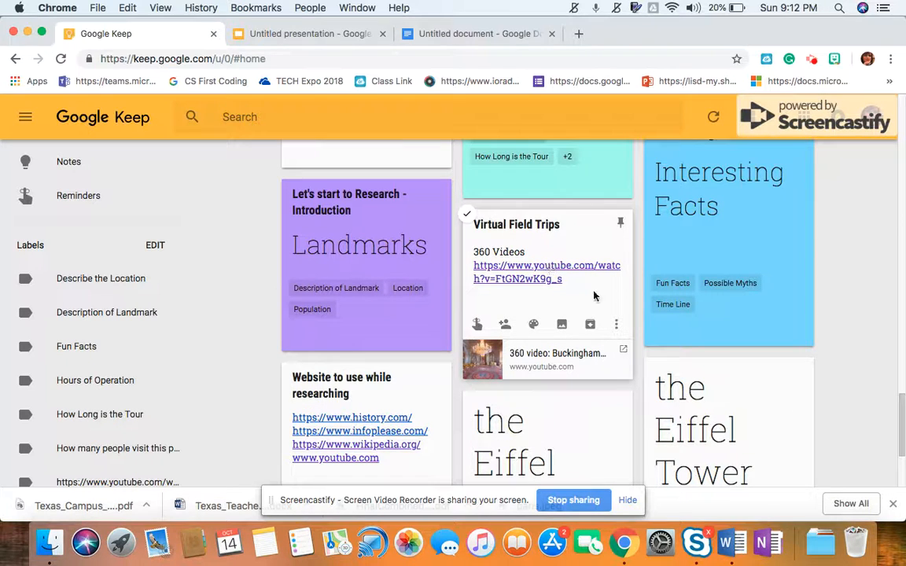
{"action": "scroll", "coordinate": [594, 296], "scroll_direction": "down", "scroll_amount": 5}
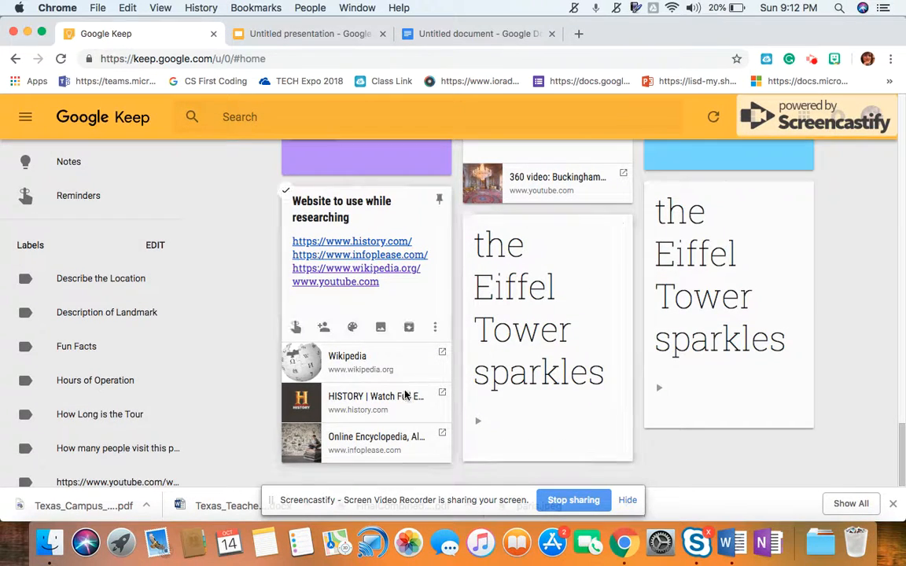
{"action": "scroll", "coordinate": [335, 442], "scroll_direction": "up", "scroll_amount": 8}
{"action": "scroll", "coordinate": [335, 446], "scroll_direction": "up", "scroll_amount": 10}
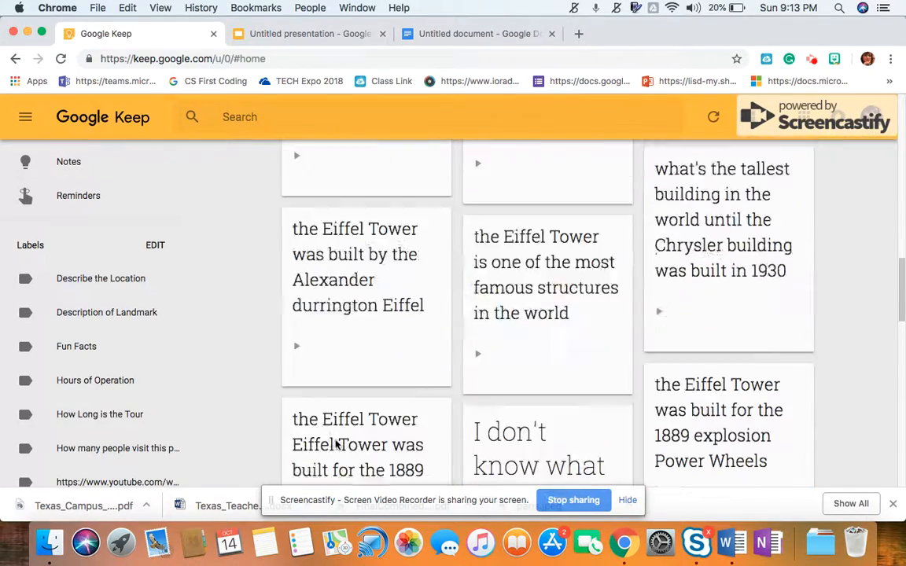
{"action": "scroll", "coordinate": [336, 446], "scroll_direction": "up", "scroll_amount": 5}
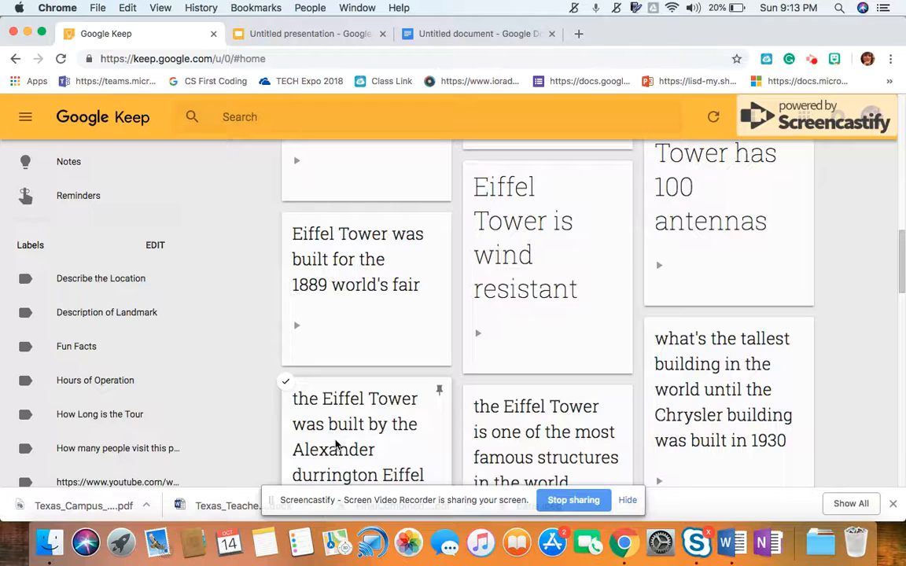
{"action": "scroll", "coordinate": [335, 445], "scroll_direction": "up", "scroll_amount": 7}
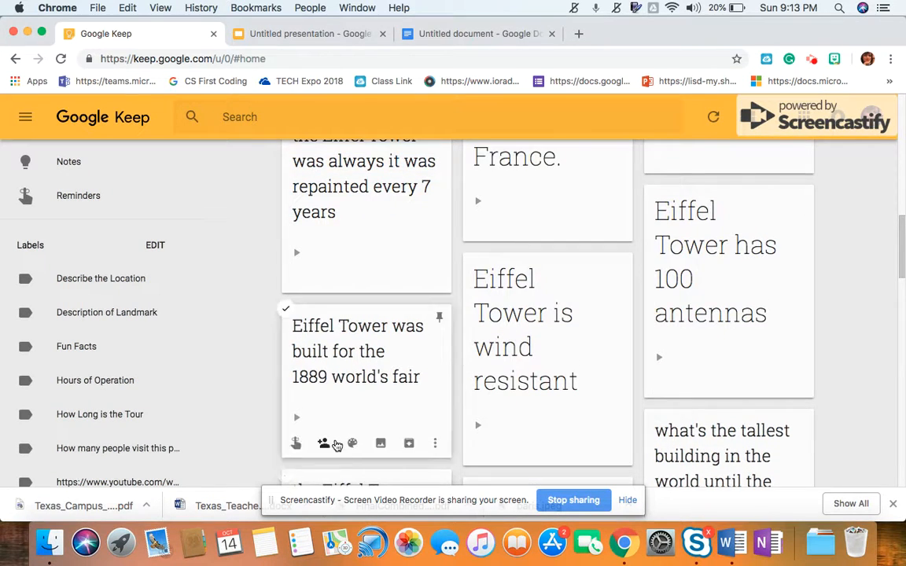
{"action": "scroll", "coordinate": [402, 347], "scroll_direction": "up", "scroll_amount": 8}
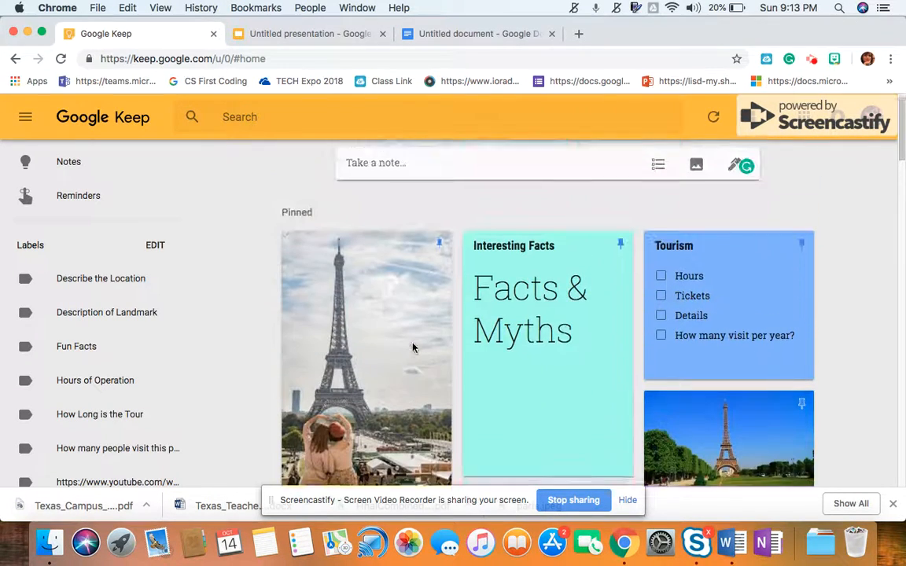
Switch to the untitled Google Slides presentation, show the Keep notes beside the slide, and look through them down to Landmark Research.
{"action": "left_click", "coordinate": [304, 36]}
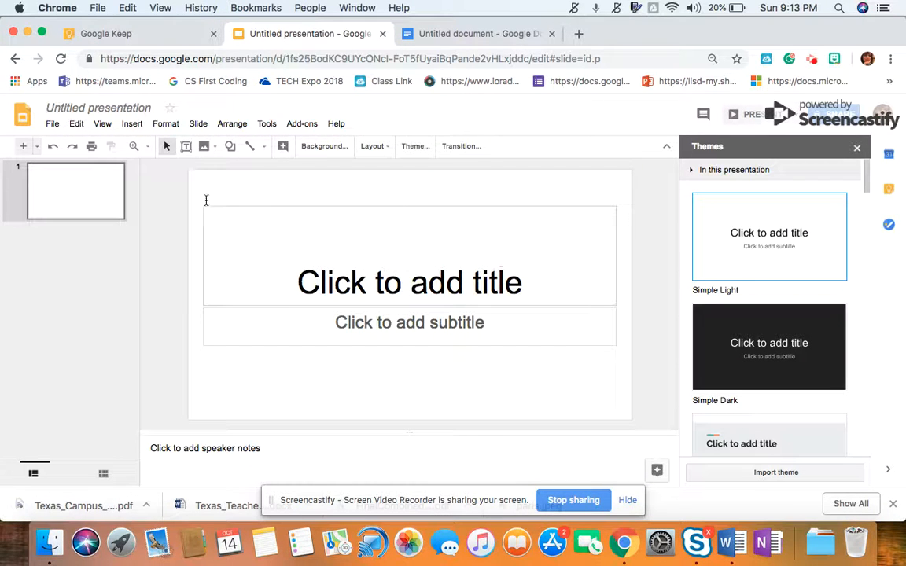
{"action": "left_click", "coordinate": [888, 189]}
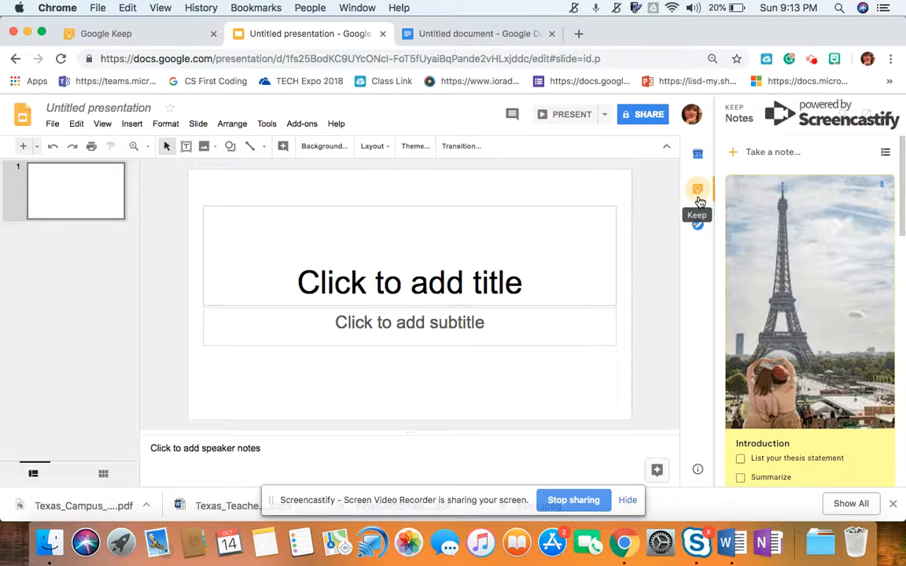
{"action": "scroll", "coordinate": [775, 271], "scroll_direction": "down", "scroll_amount": 10}
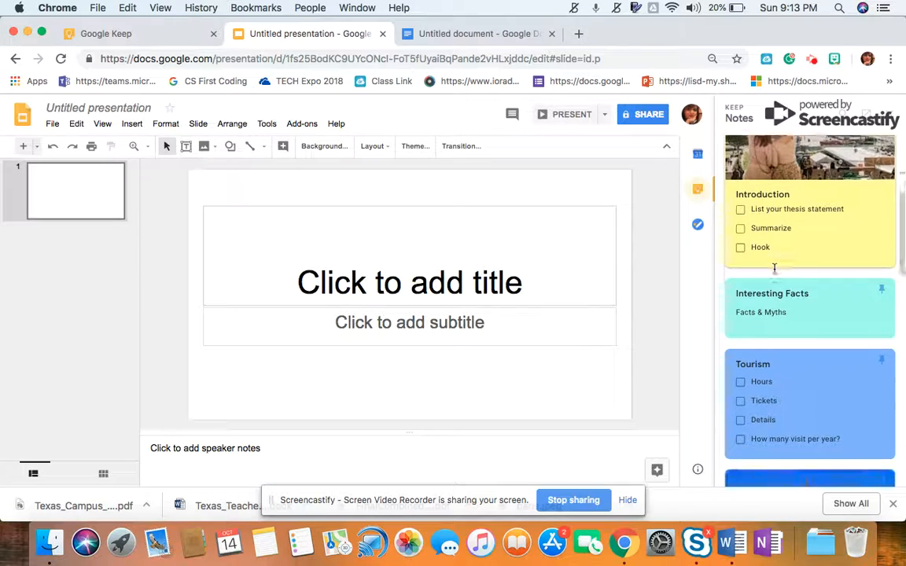
{"action": "scroll", "coordinate": [774, 268], "scroll_direction": "down", "scroll_amount": 7}
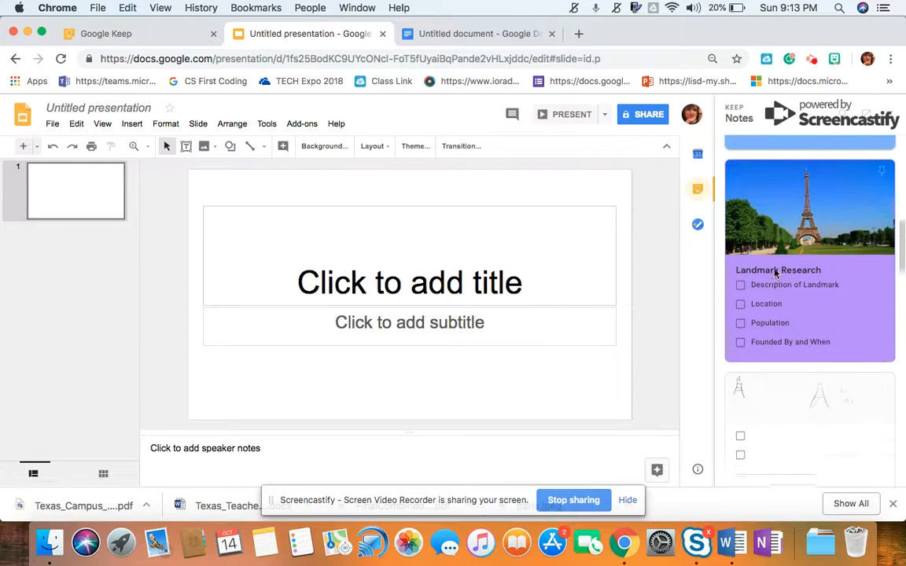
Title the first slide Paris, enter a "By" line with the author's full name as subtitle, and add a second slide.
{"action": "left_click", "coordinate": [465, 283]}
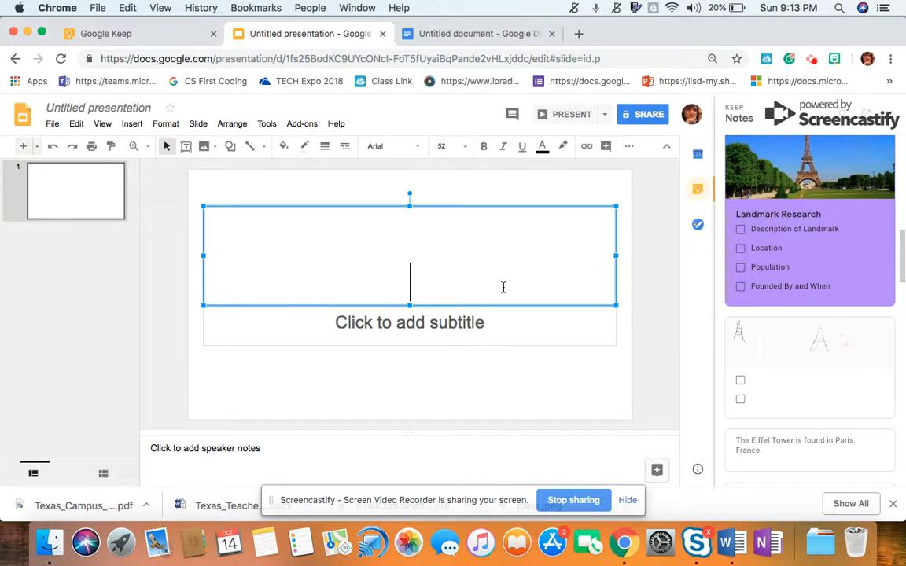
{"action": "type", "text": "Paris"}
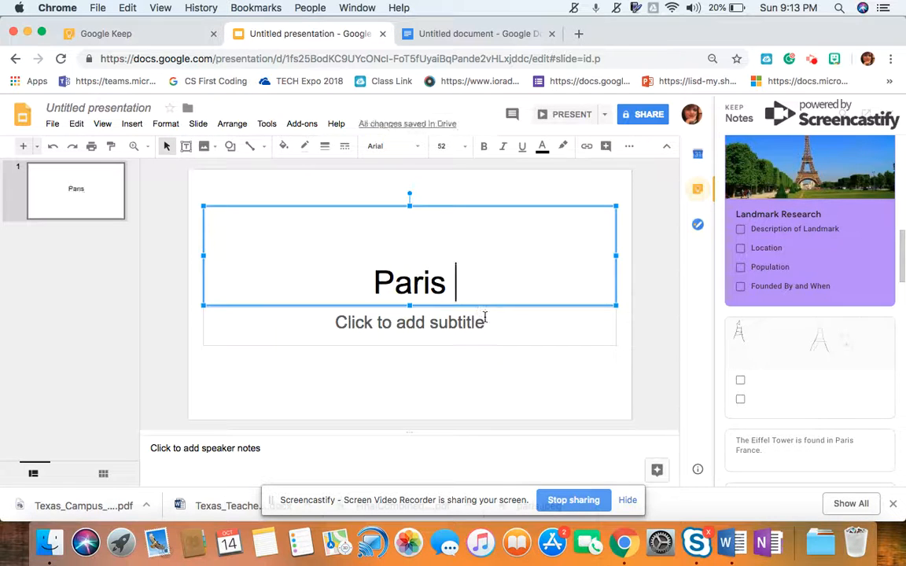
{"action": "left_click", "coordinate": [485, 317]}
{"action": "type", "text": "By Terr"}
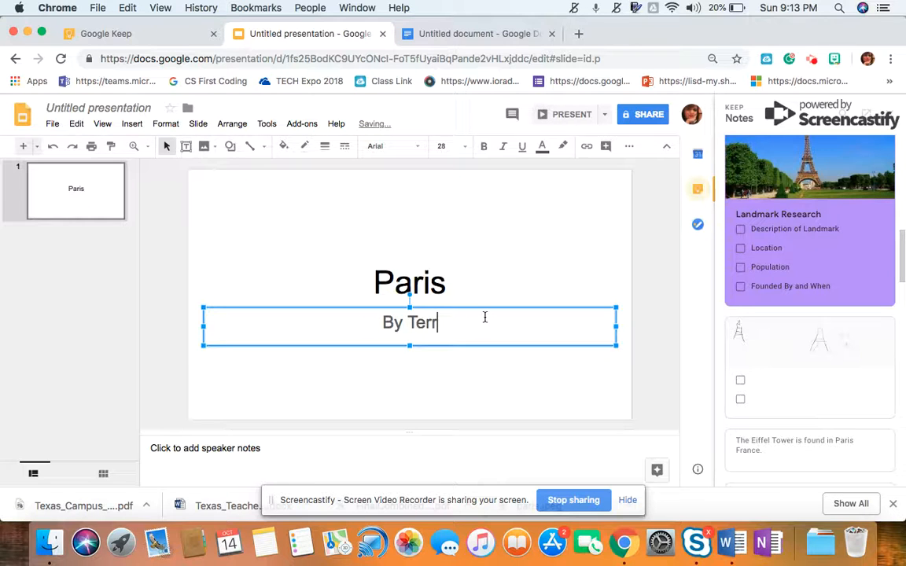
{"action": "type", "text": "y Guerrero"}
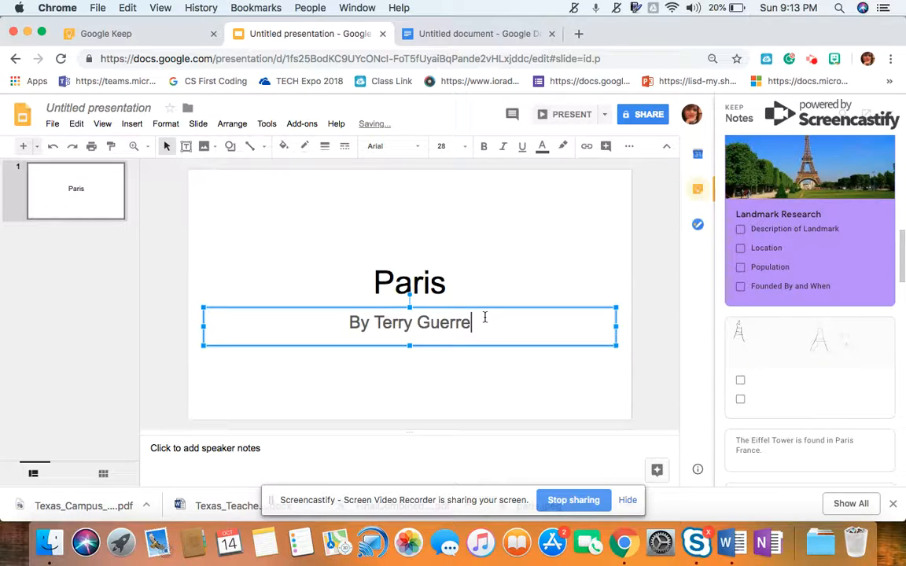
{"action": "left_click", "coordinate": [90, 197]}
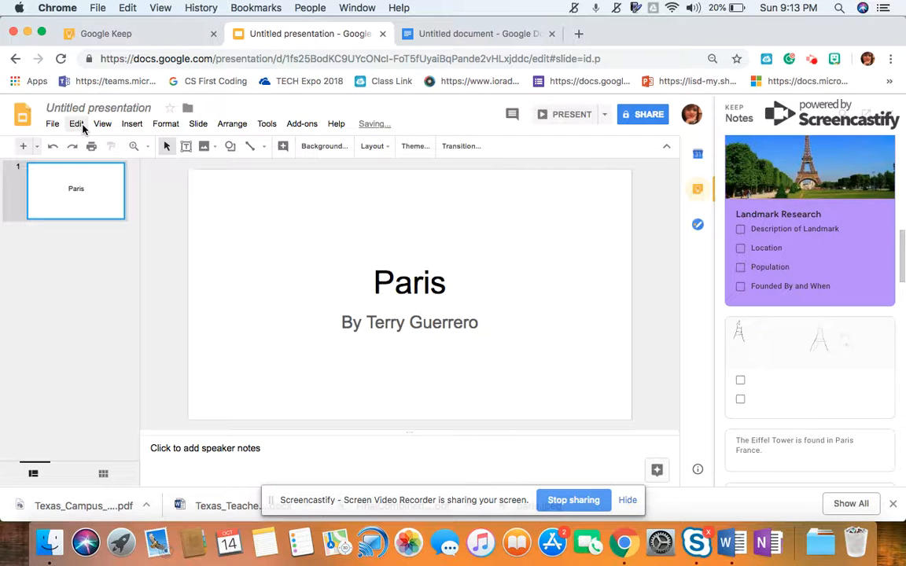
{"action": "left_click", "coordinate": [23, 147]}
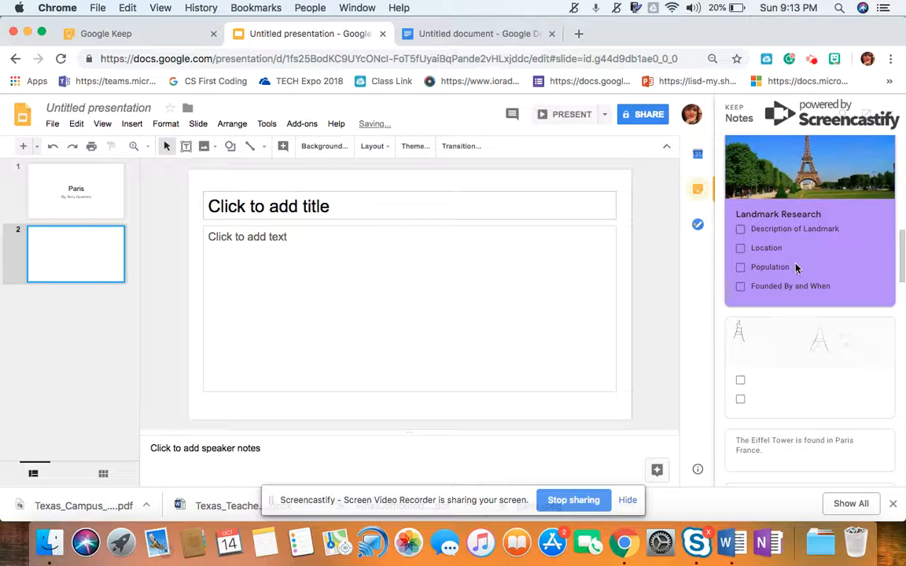
Switch to the untitled Google Docs document, show the Keep notes beside it, look through the Eiffel Tower facts, and return to Google Keep.
{"action": "left_click", "coordinate": [482, 41]}
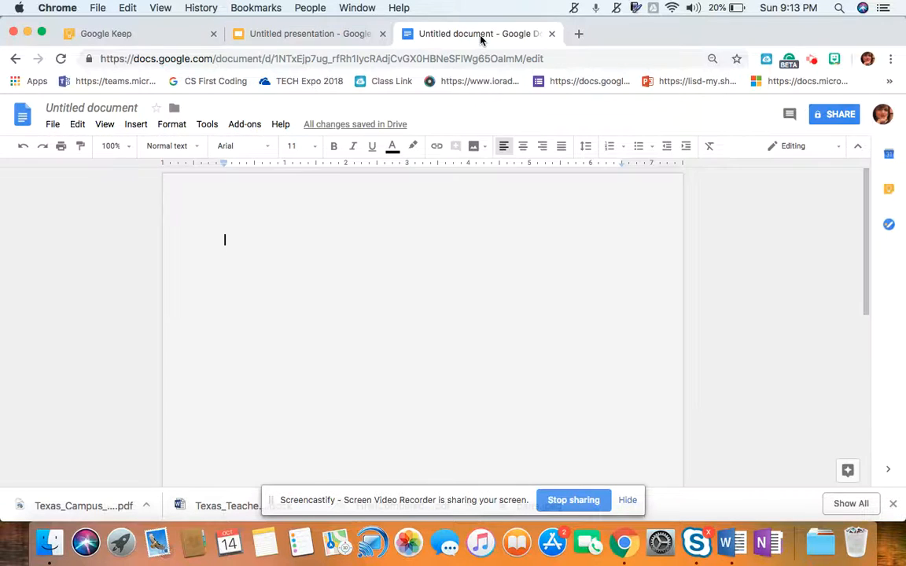
{"action": "left_click", "coordinate": [892, 198]}
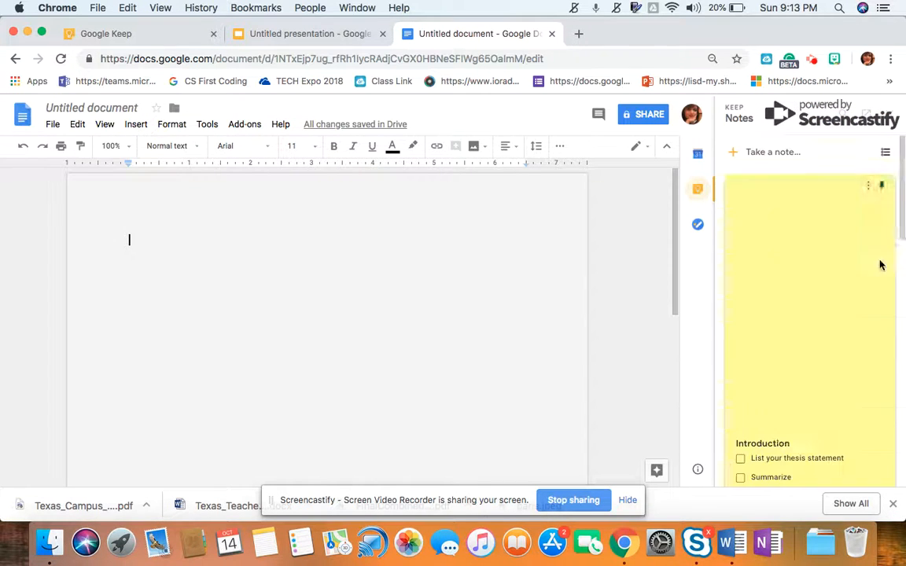
{"action": "scroll", "coordinate": [874, 291], "scroll_direction": "down", "scroll_amount": 3}
{"action": "scroll", "coordinate": [873, 297], "scroll_direction": "down", "scroll_amount": 5}
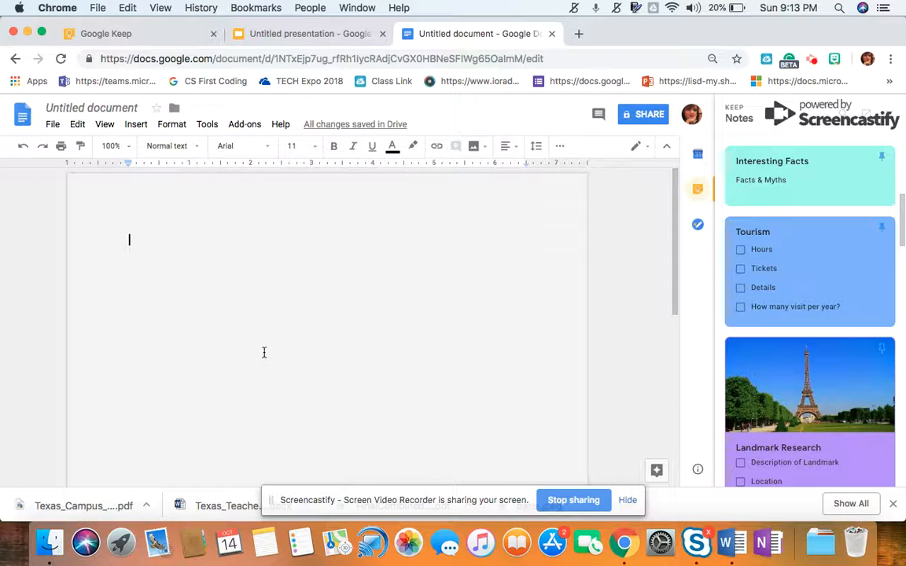
{"action": "scroll", "coordinate": [814, 329], "scroll_direction": "down", "scroll_amount": 10}
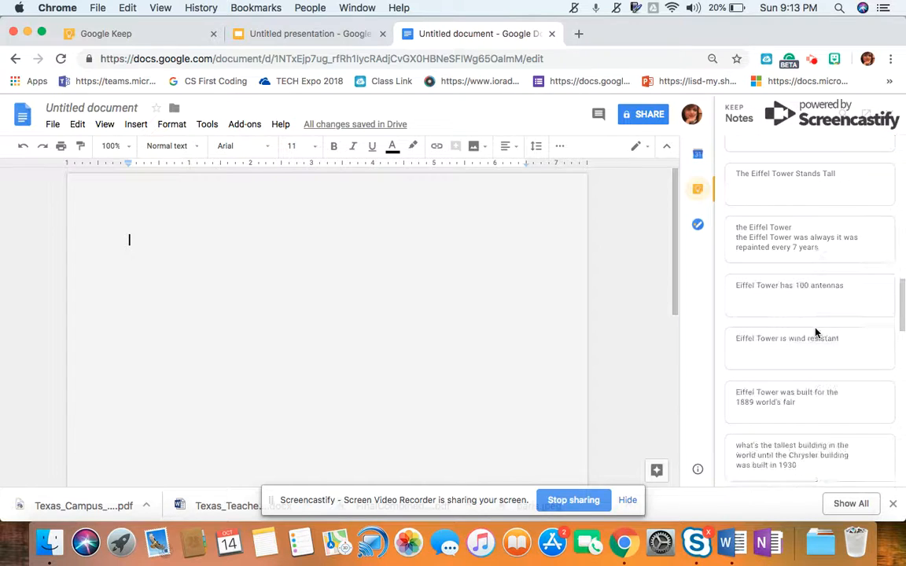
{"action": "scroll", "coordinate": [809, 422], "scroll_direction": "down", "scroll_amount": 1}
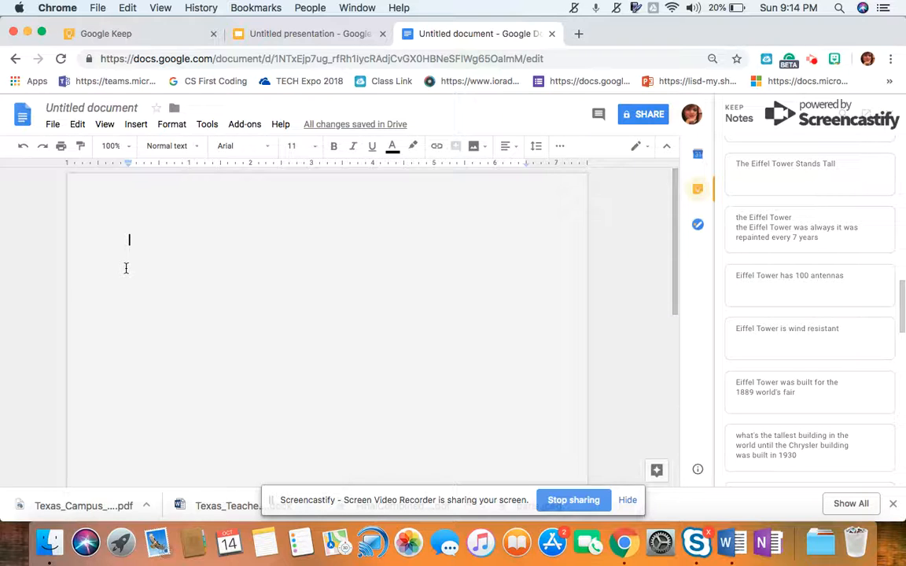
{"action": "left_click", "coordinate": [114, 33]}
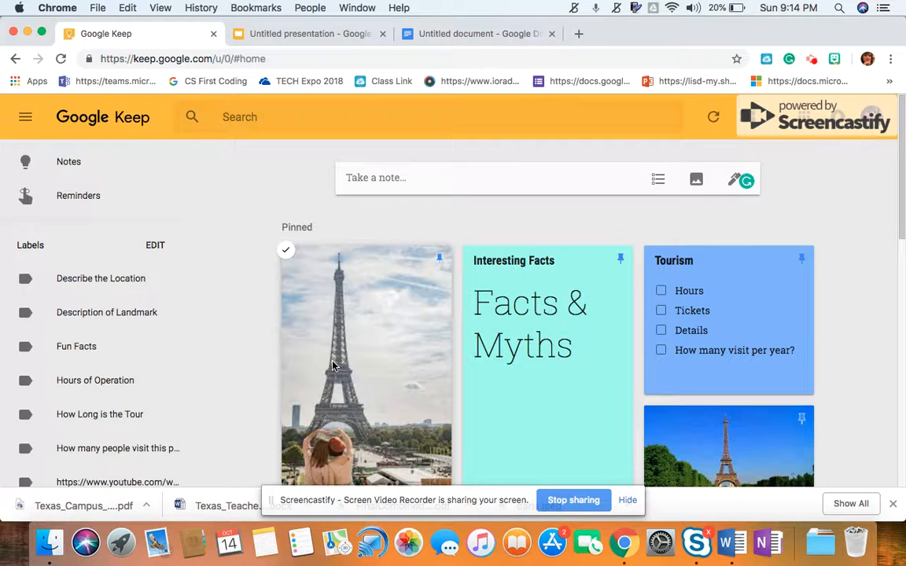